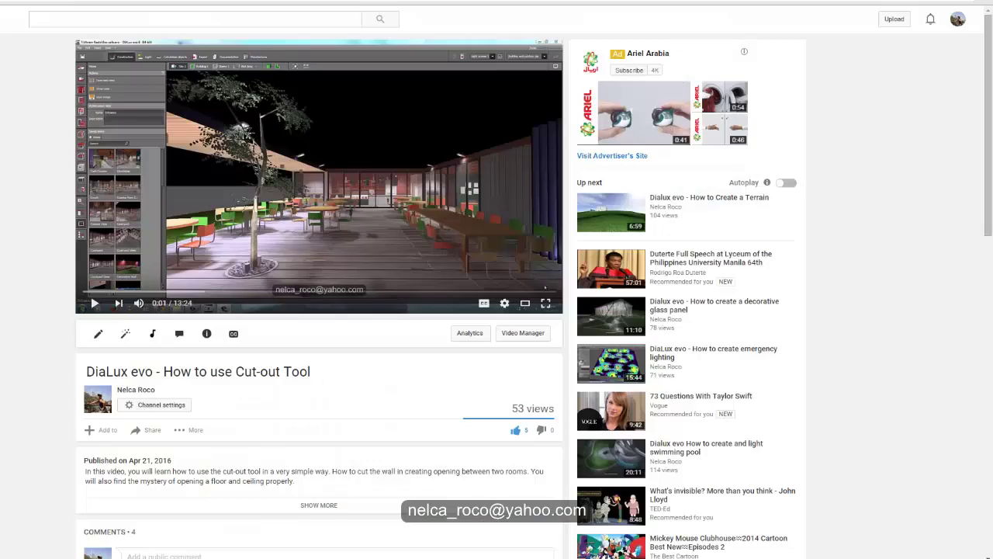
Scroll down to the viewer's comment asking how to put different materials on walls.
{"action": "scroll", "coordinate": [21, 379], "scroll_direction": "down", "scroll_amount": 4}
{"action": "scroll", "coordinate": [21, 388], "scroll_direction": "down", "scroll_amount": 1}
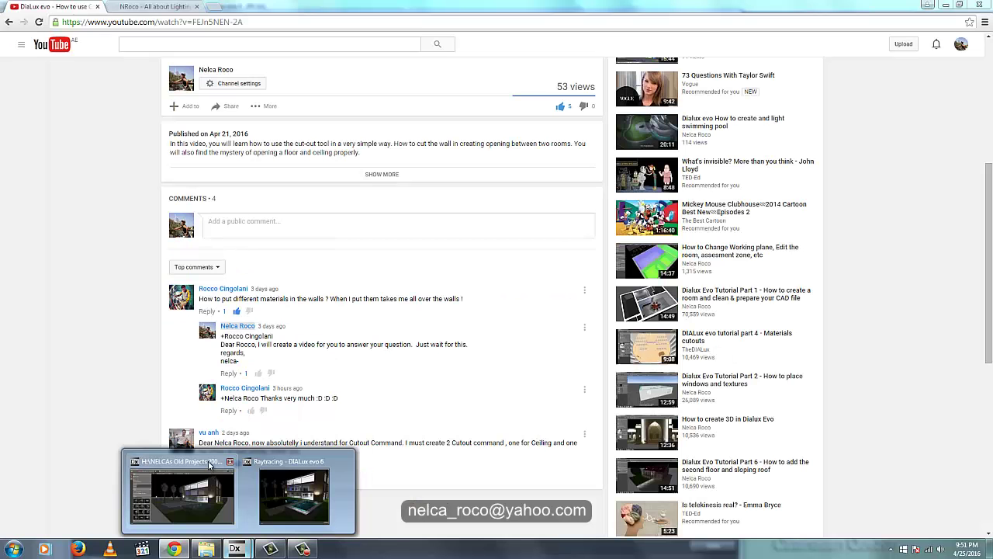
{"action": "left_click", "coordinate": [321, 492]}
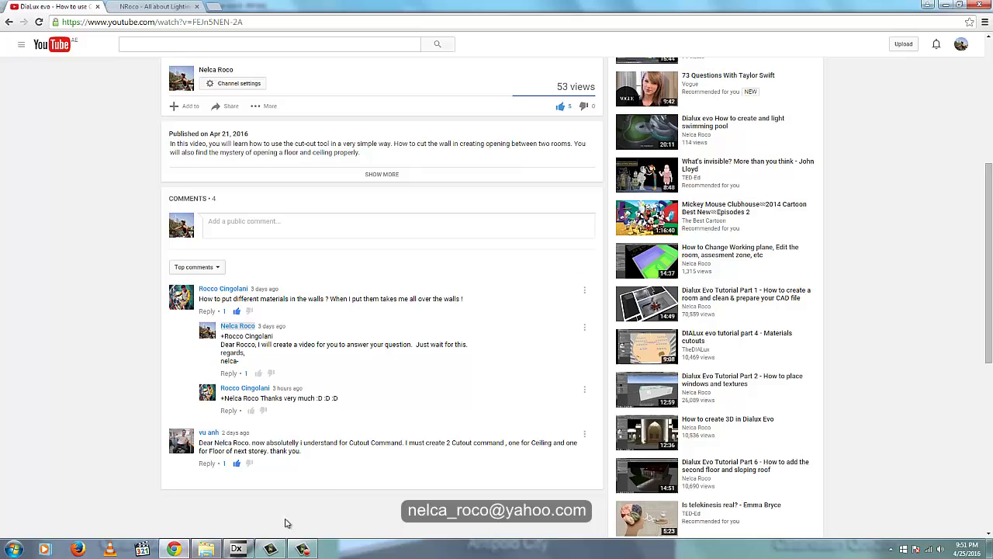
Bring up the Evo Practice house in 3D and switch it to Construction mode.
{"action": "left_click", "coordinate": [239, 550]}
{"action": "left_click_drag", "start_coordinate": [447, 148], "coordinate": [519, 337]}
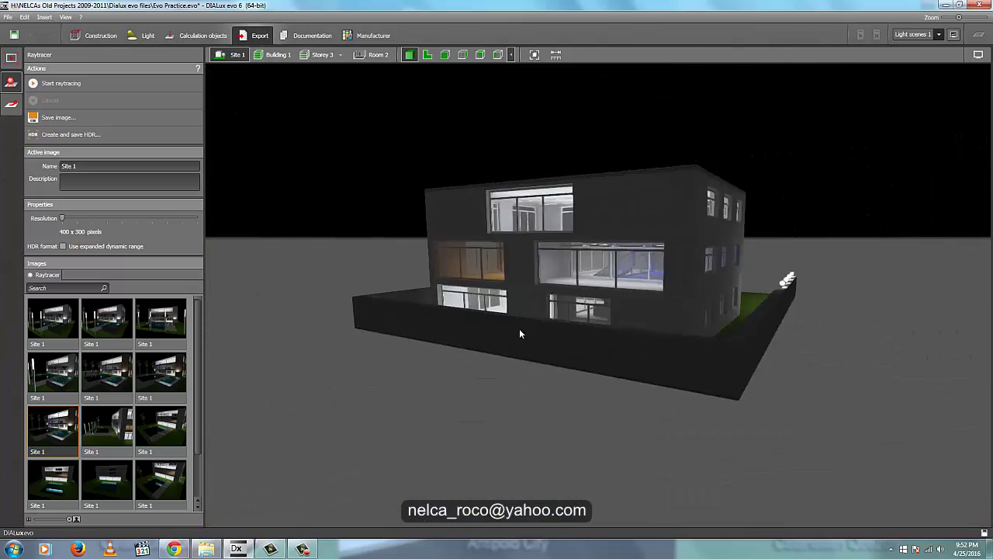
{"action": "scroll", "coordinate": [468, 295], "scroll_direction": "up", "scroll_amount": 5}
{"action": "left_click_drag", "start_coordinate": [468, 296], "coordinate": [520, 372]}
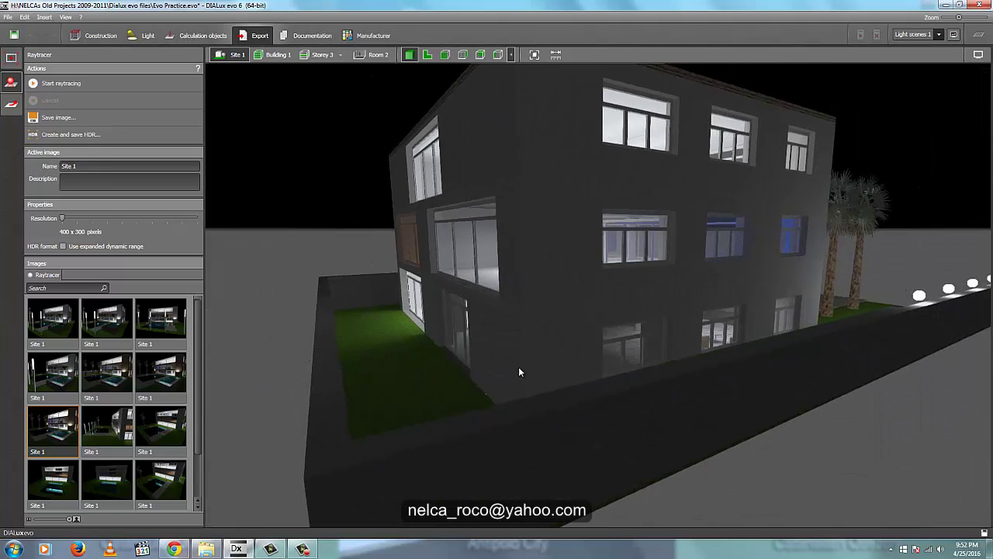
{"action": "left_click", "coordinate": [11, 57]}
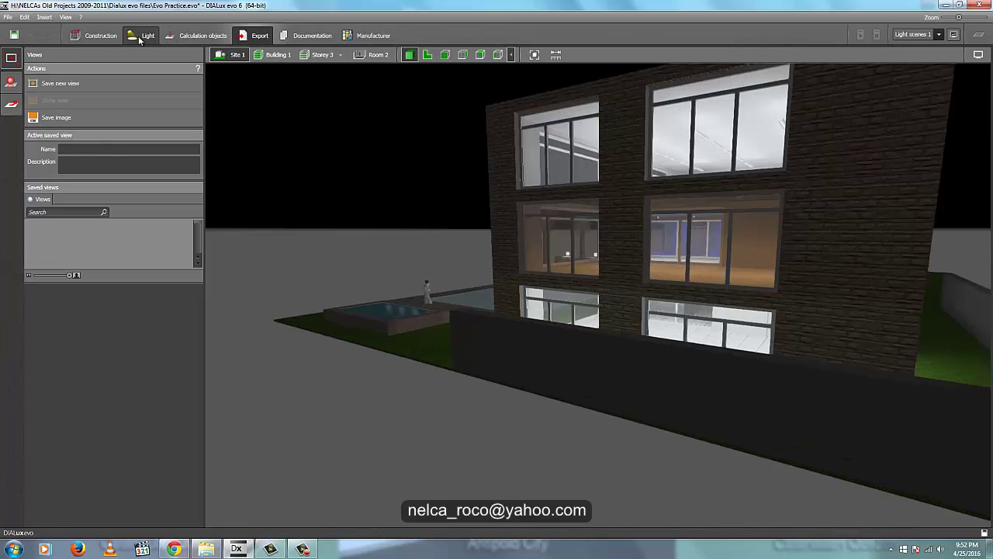
{"action": "left_click", "coordinate": [97, 35]}
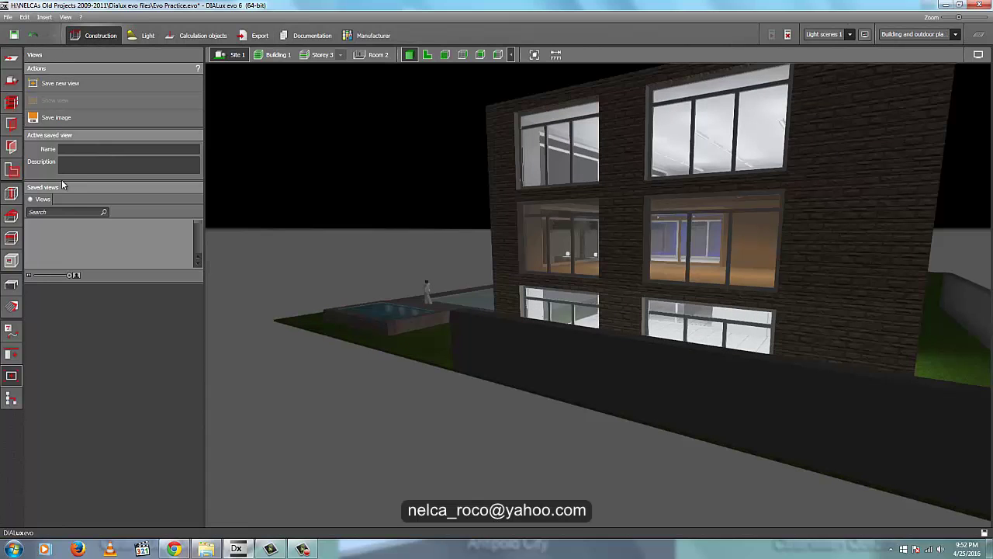
Pick up the Unshaped stone wall2 material from the brick wall.
{"action": "left_click", "coordinate": [6, 311]}
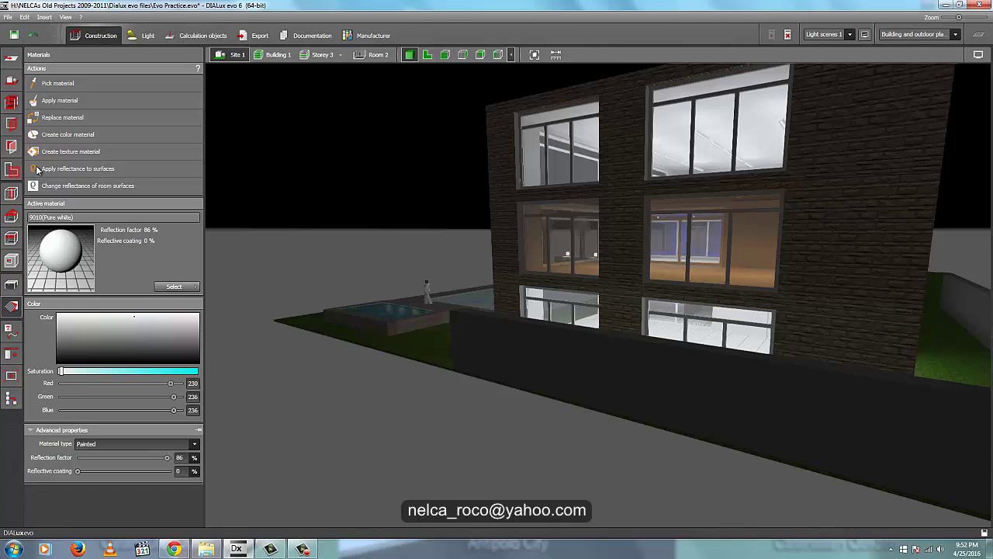
{"action": "left_click", "coordinate": [58, 83]}
{"action": "left_click", "coordinate": [812, 237]}
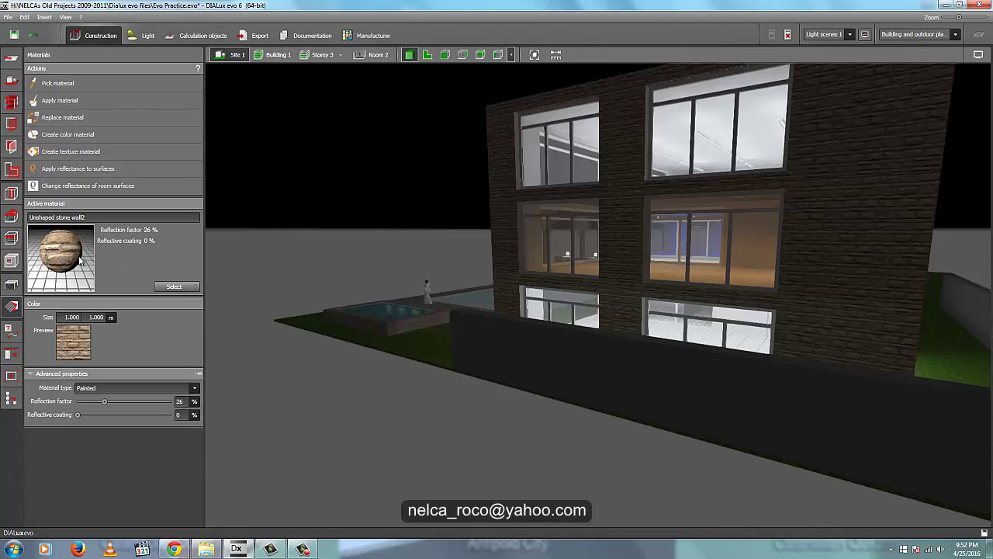
Apply Unshaped stone wall2 to the top, middle and lower storey outer walls, discarding results.
{"action": "left_click_drag", "start_coordinate": [441, 252], "coordinate": [110, 266]}
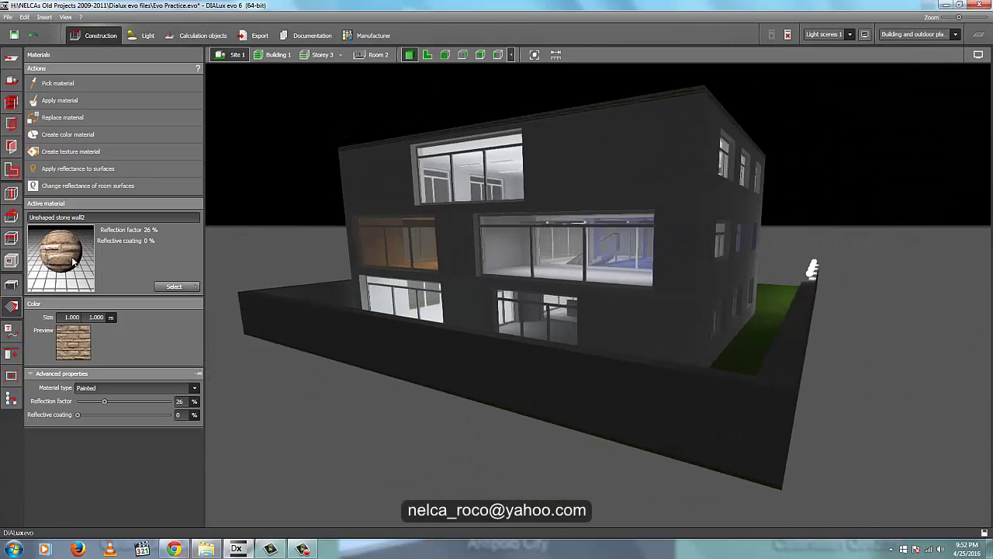
{"action": "left_click", "coordinate": [615, 186]}
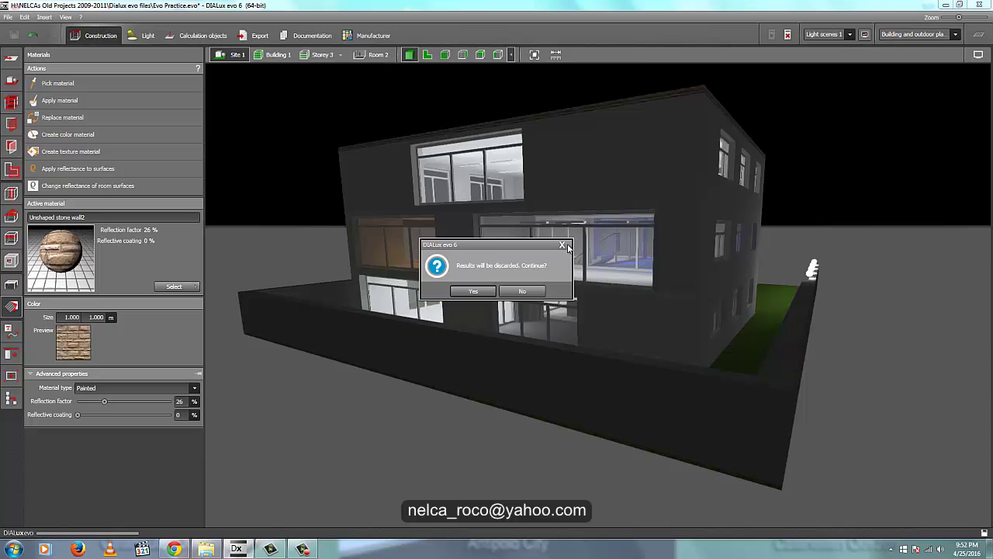
{"action": "left_click", "coordinate": [470, 290]}
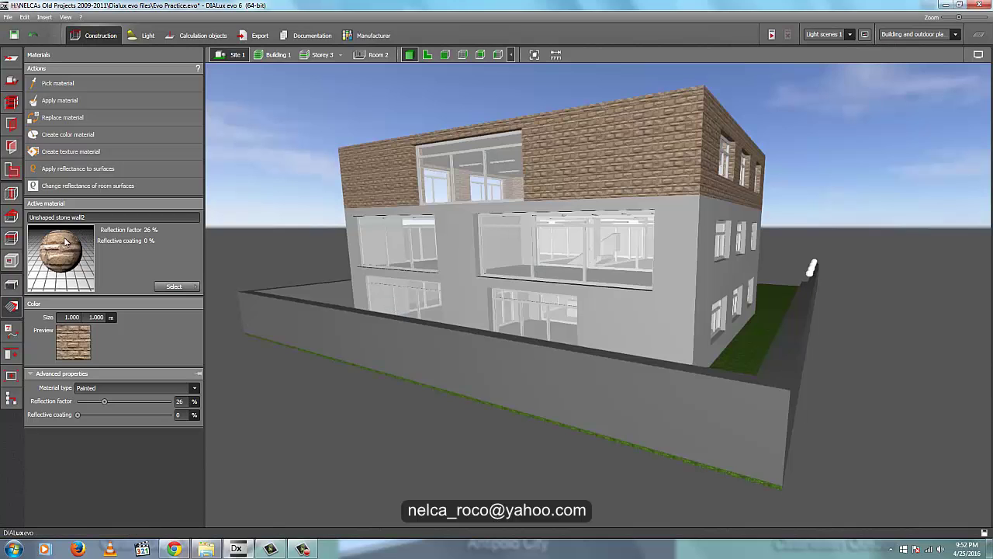
{"action": "left_click", "coordinate": [644, 284]}
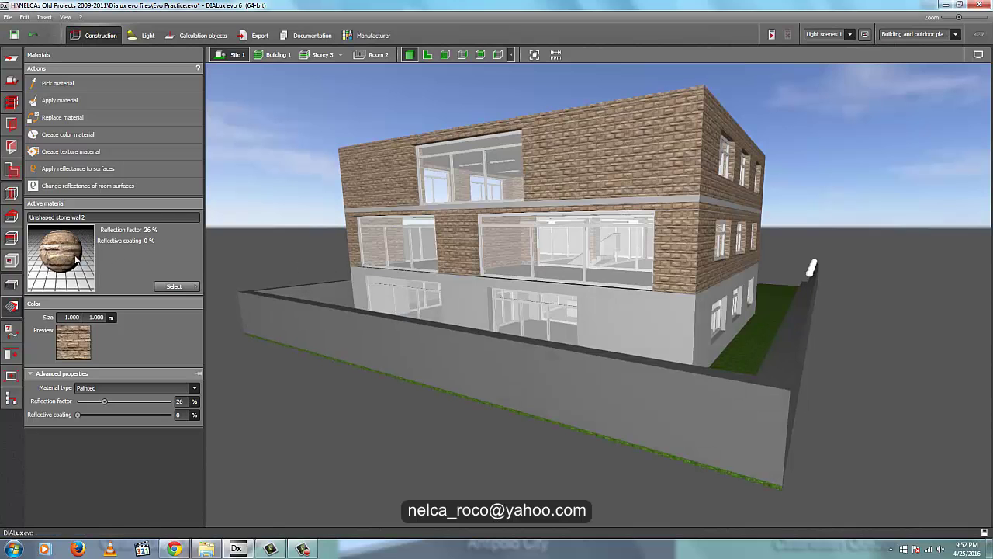
{"action": "left_click", "coordinate": [647, 309]}
{"action": "left_click_drag", "start_coordinate": [326, 220], "coordinate": [405, 228]}
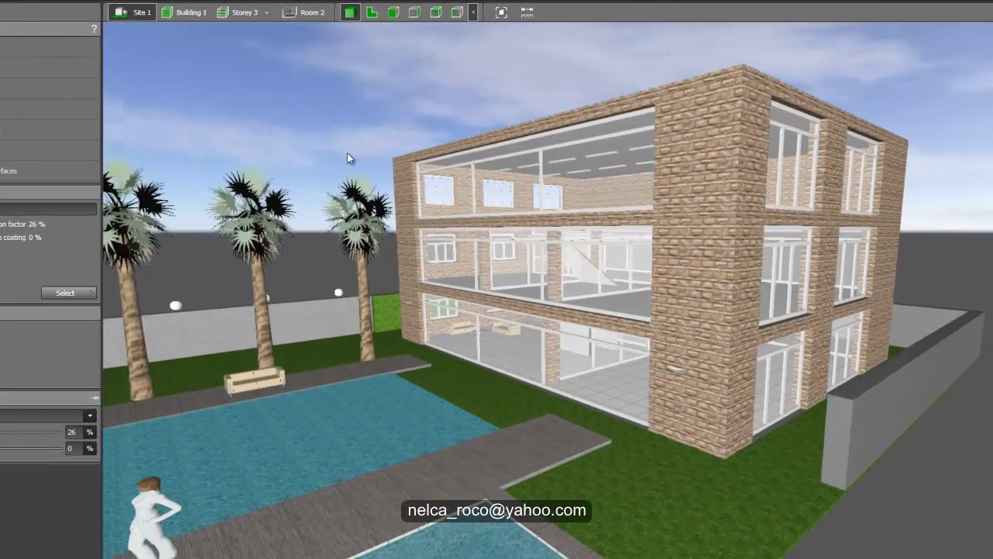
{"action": "left_click_drag", "start_coordinate": [348, 153], "coordinate": [331, 124]}
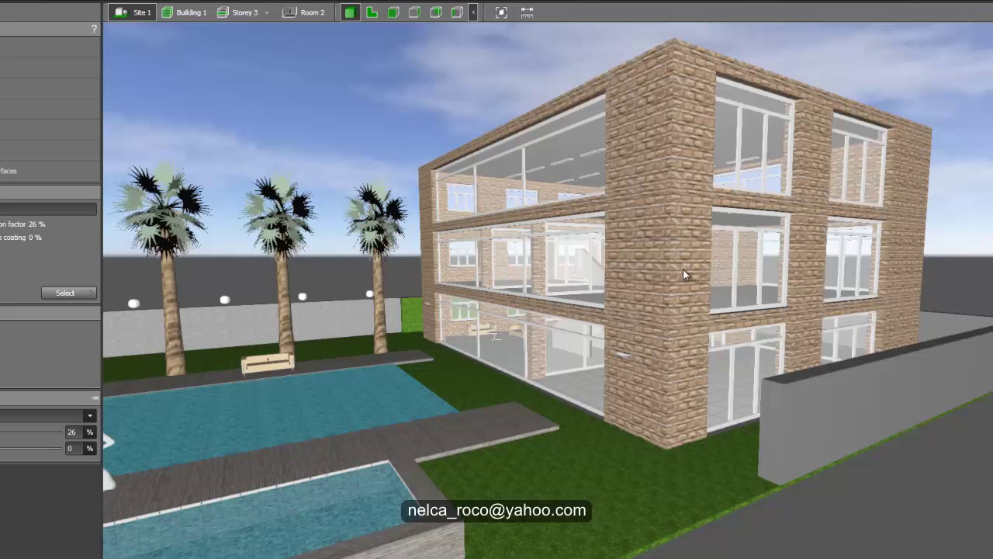
Make 9010 Pure white active and browse the Material catalog's Outdoor > Wall textures.
{"action": "left_click", "coordinate": [66, 295]}
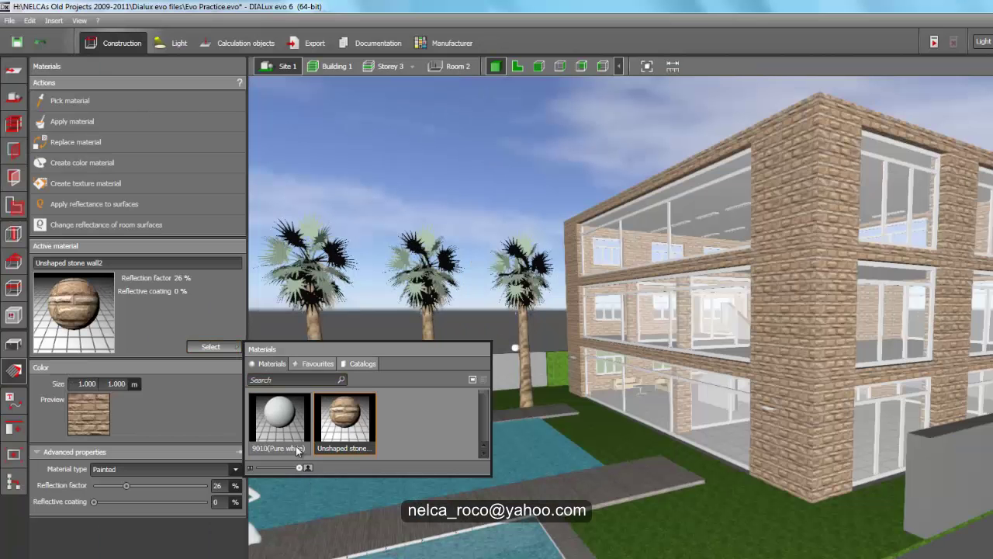
{"action": "left_click", "coordinate": [292, 420]}
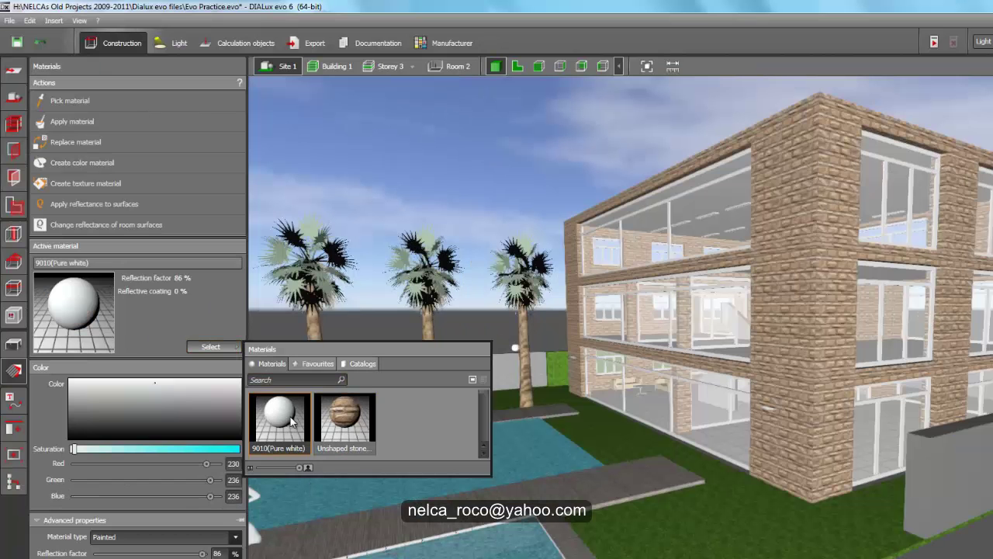
{"action": "left_click", "coordinate": [361, 363]}
{"action": "double_click", "coordinate": [289, 424]}
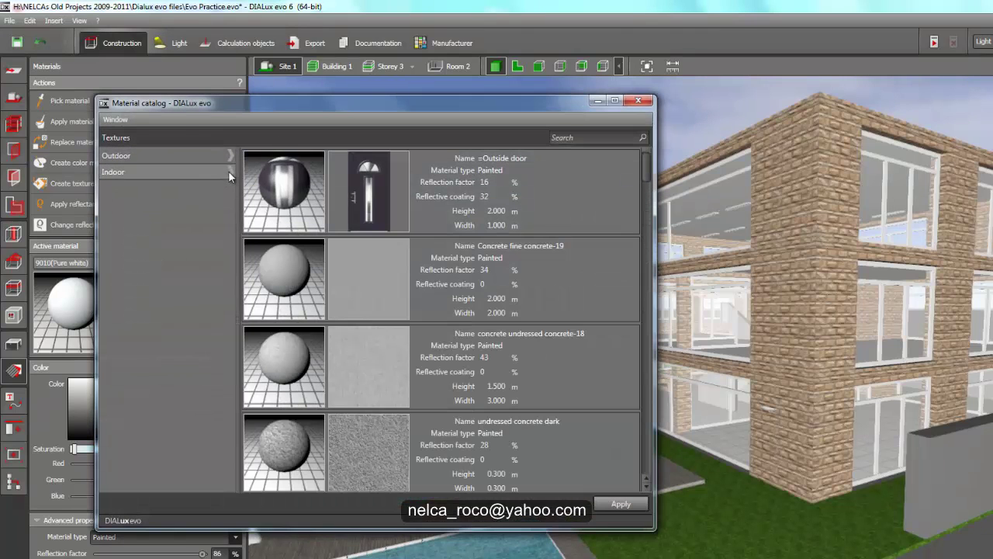
{"action": "left_click", "coordinate": [228, 157]}
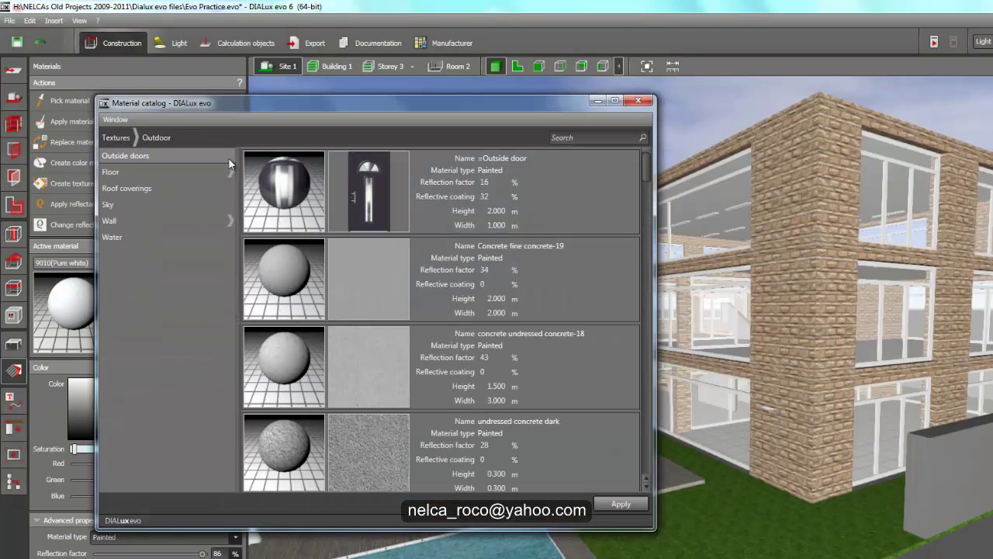
{"action": "left_click", "coordinate": [141, 220]}
Load the Unshaped stone wall1 and Brick red3 textures into the project.
{"action": "left_click_drag", "start_coordinate": [646, 177], "coordinate": [655, 257]}
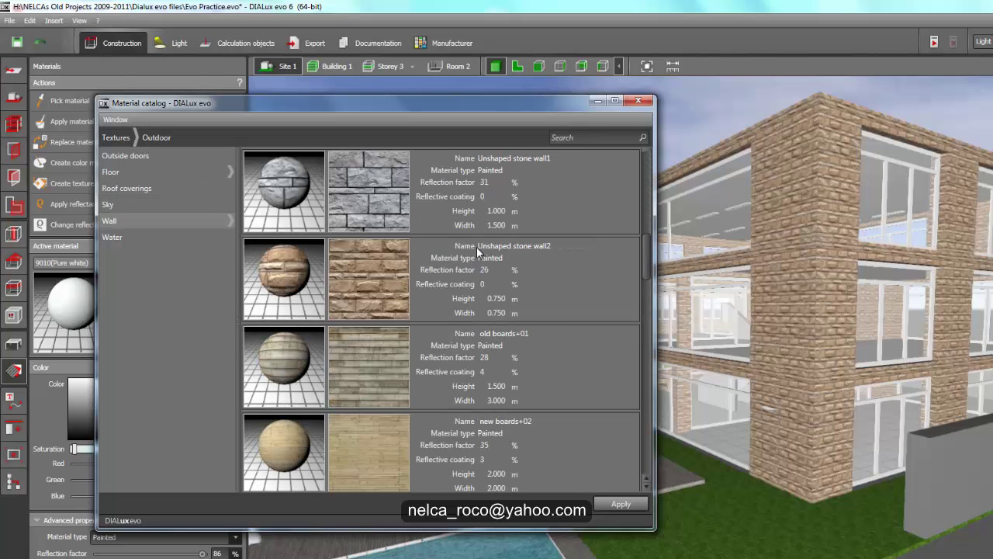
{"action": "left_click", "coordinate": [364, 203]}
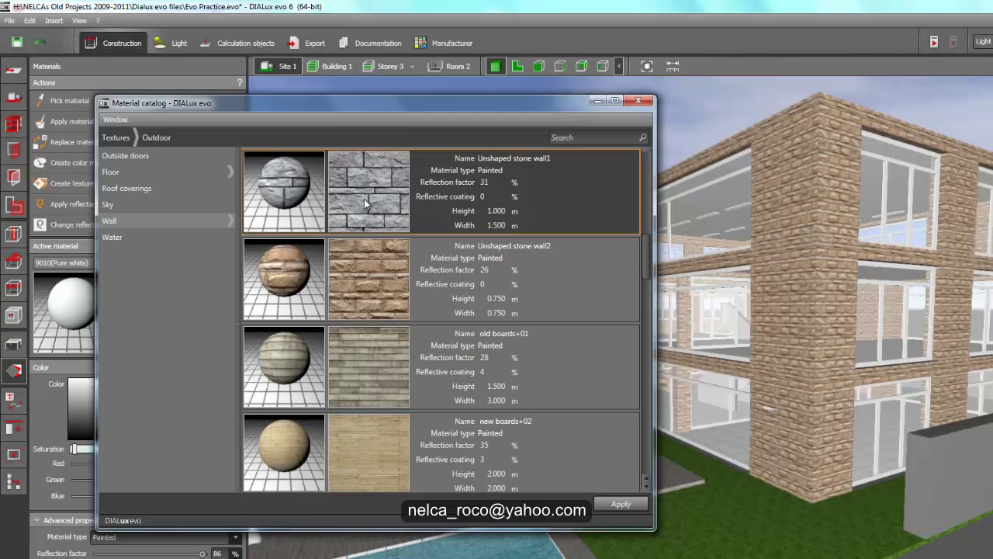
{"action": "left_click", "coordinate": [627, 505]}
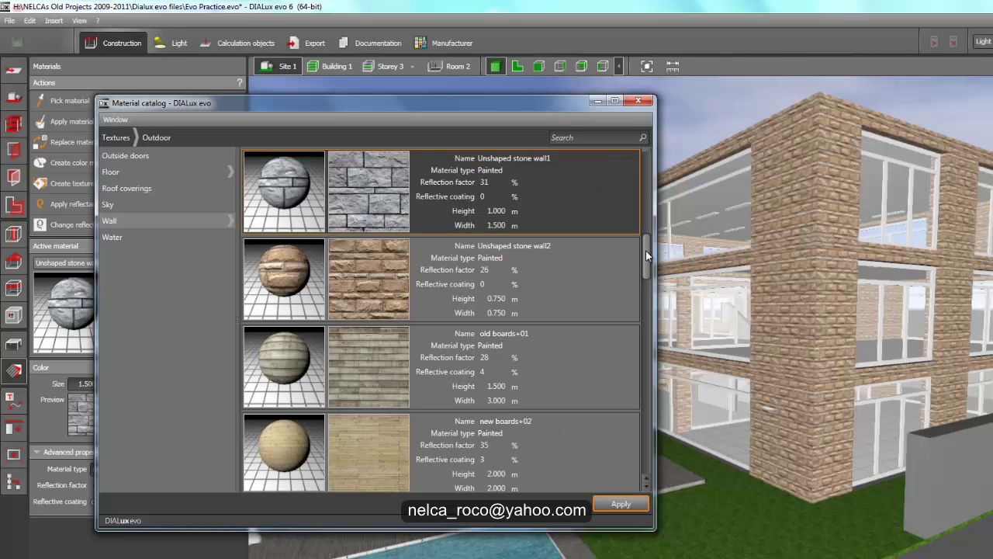
{"action": "left_click_drag", "start_coordinate": [646, 251], "coordinate": [641, 321]}
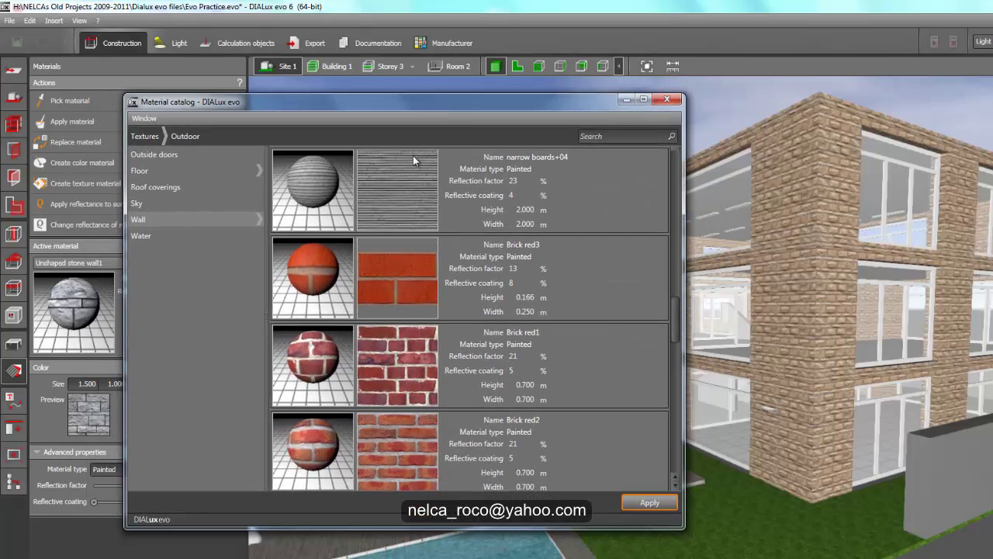
{"action": "left_click", "coordinate": [422, 310]}
{"action": "left_click", "coordinate": [650, 503]}
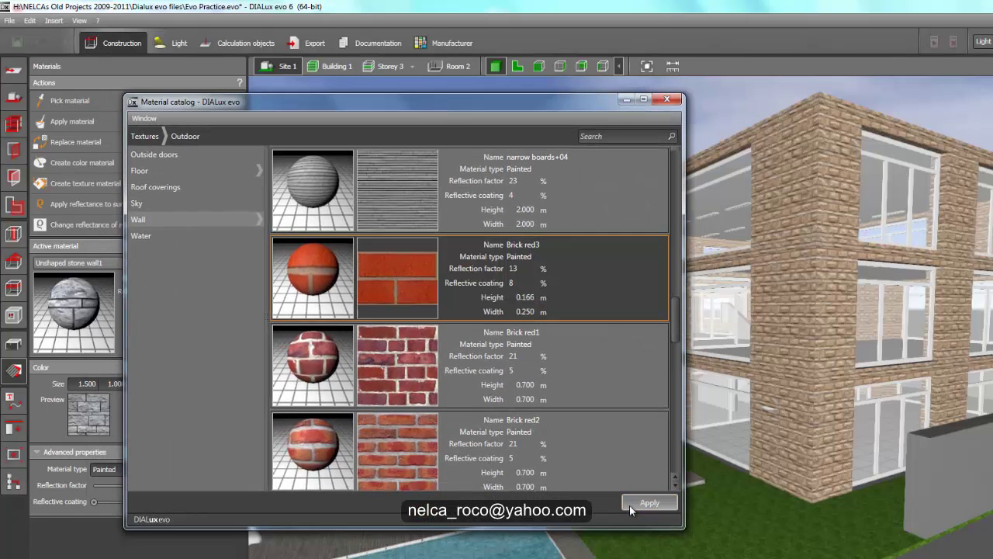
Load the Calcareous sandstone and Brick red4 textures into the project.
{"action": "scroll", "coordinate": [669, 383], "scroll_direction": "down", "scroll_amount": 1}
{"action": "scroll", "coordinate": [671, 395], "scroll_direction": "down", "scroll_amount": 4}
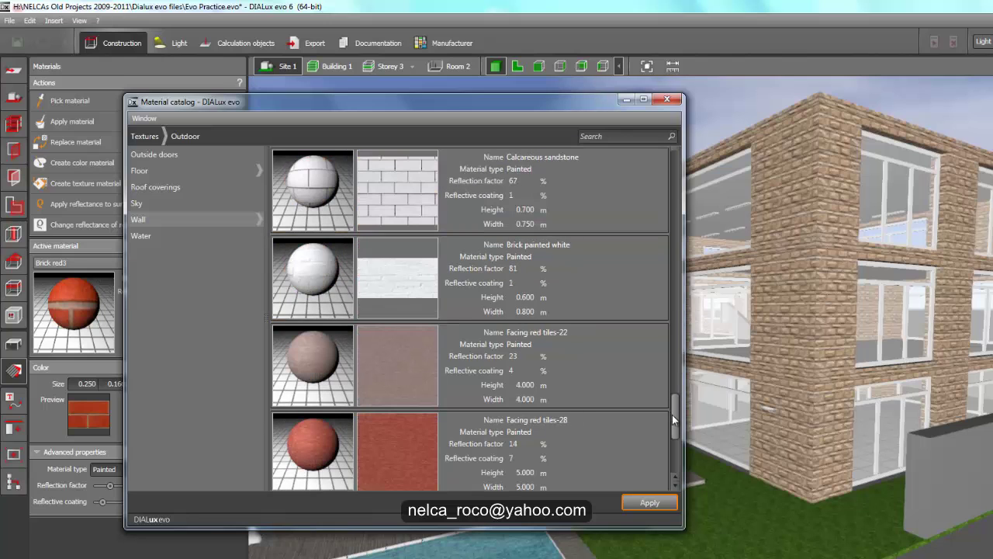
{"action": "left_click", "coordinate": [418, 202]}
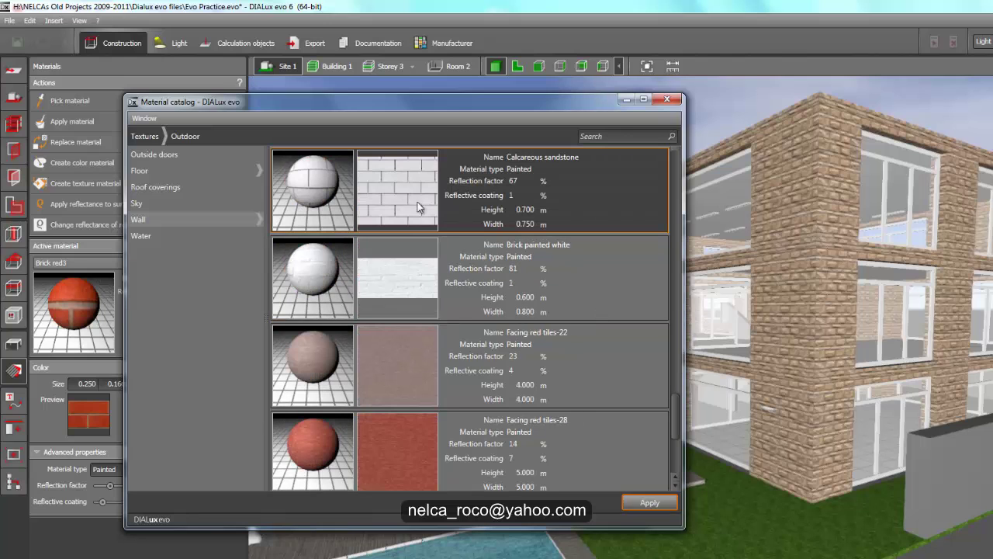
{"action": "left_click", "coordinate": [643, 503]}
{"action": "left_click_drag", "start_coordinate": [675, 417], "coordinate": [678, 395]}
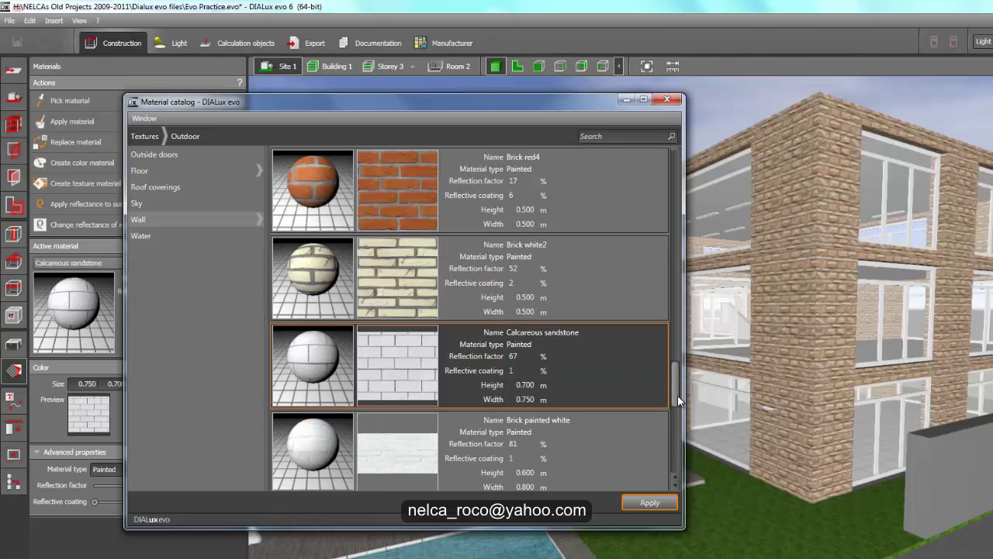
{"action": "left_click", "coordinate": [423, 197]}
{"action": "left_click", "coordinate": [650, 502]}
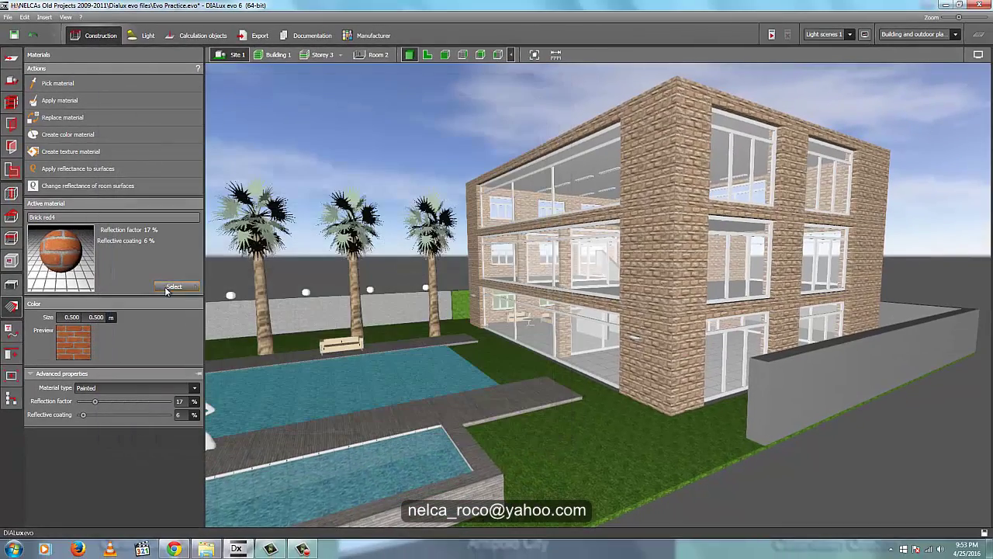
Make Calcareous sandstone the active material for applying to surfaces.
{"action": "left_click", "coordinate": [174, 286]}
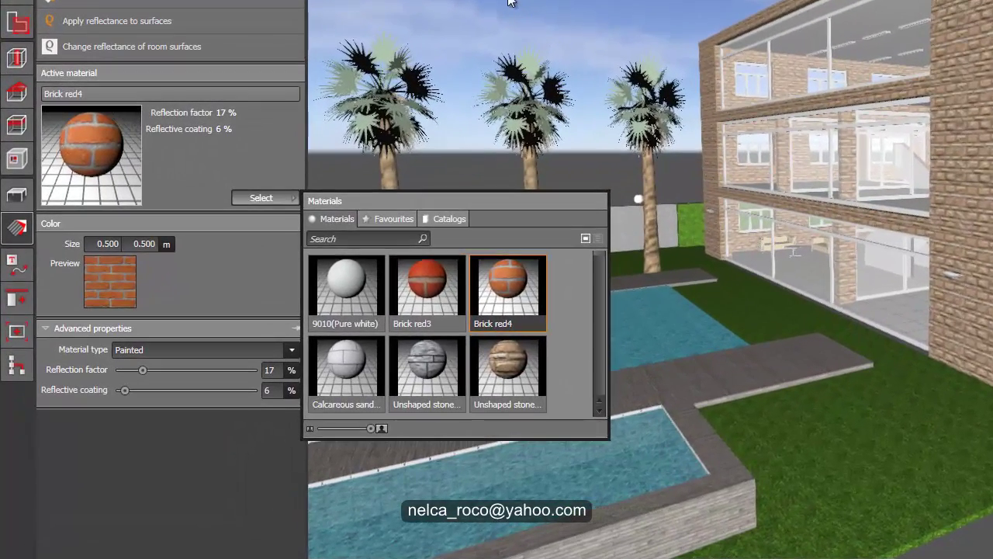
{"action": "left_click", "coordinate": [517, 4]}
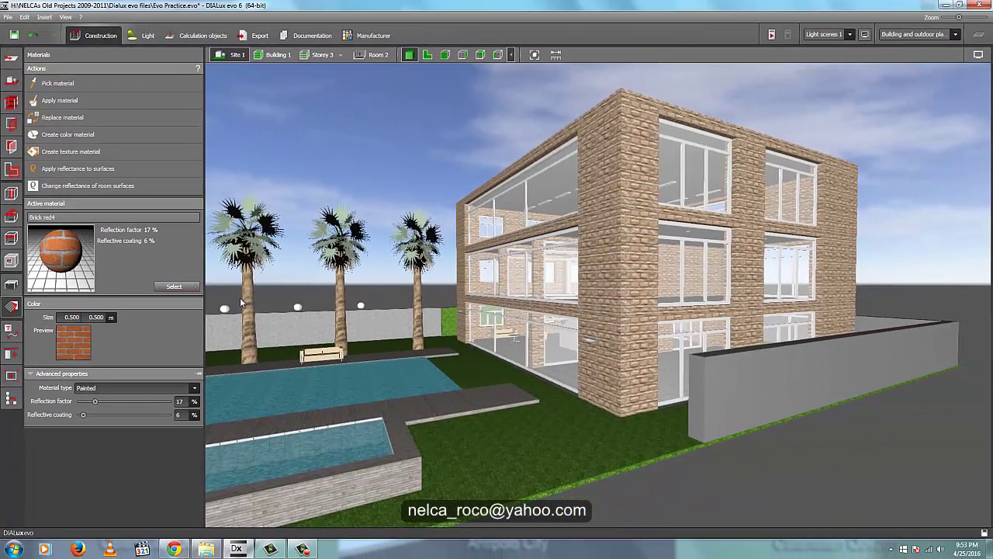
{"action": "left_click", "coordinate": [174, 286]}
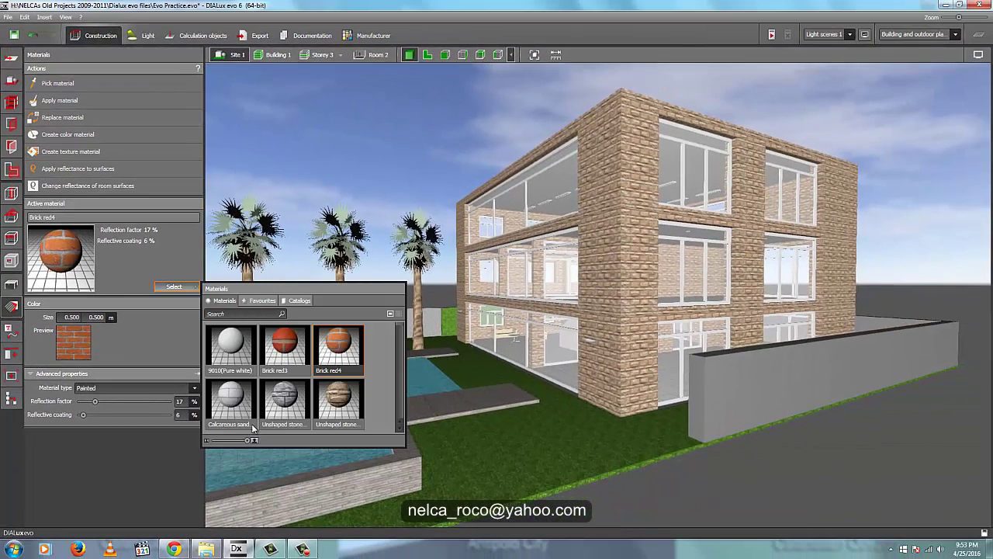
{"action": "left_click", "coordinate": [230, 400]}
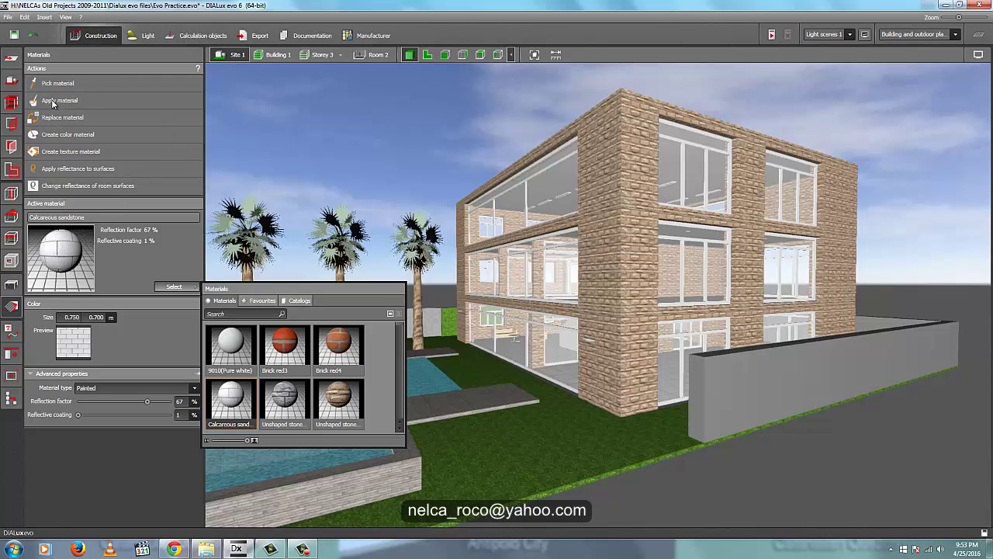
{"action": "left_click", "coordinate": [57, 103]}
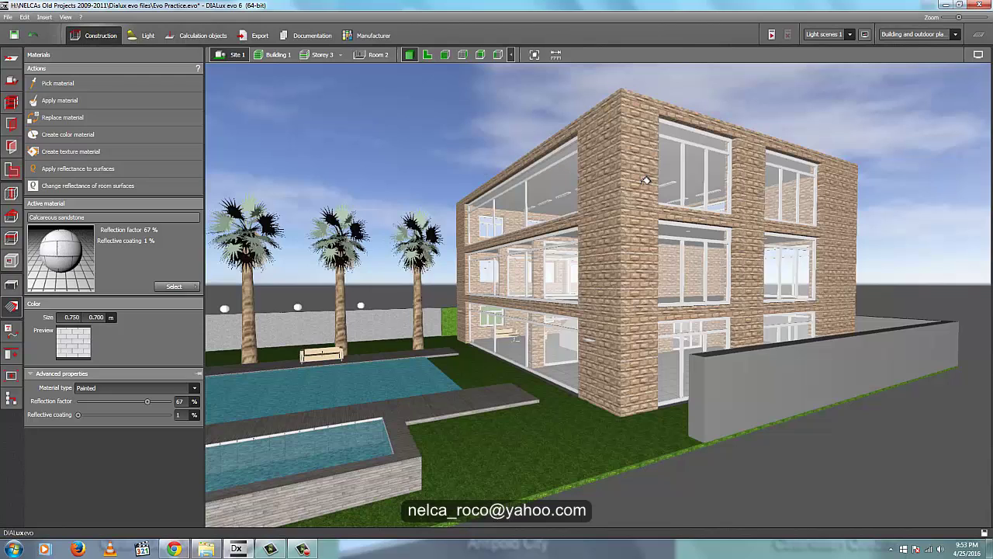
Cover the top-storey facade and the ground-floor facade section with Calcareous sandstone.
{"action": "left_click", "coordinate": [842, 190]}
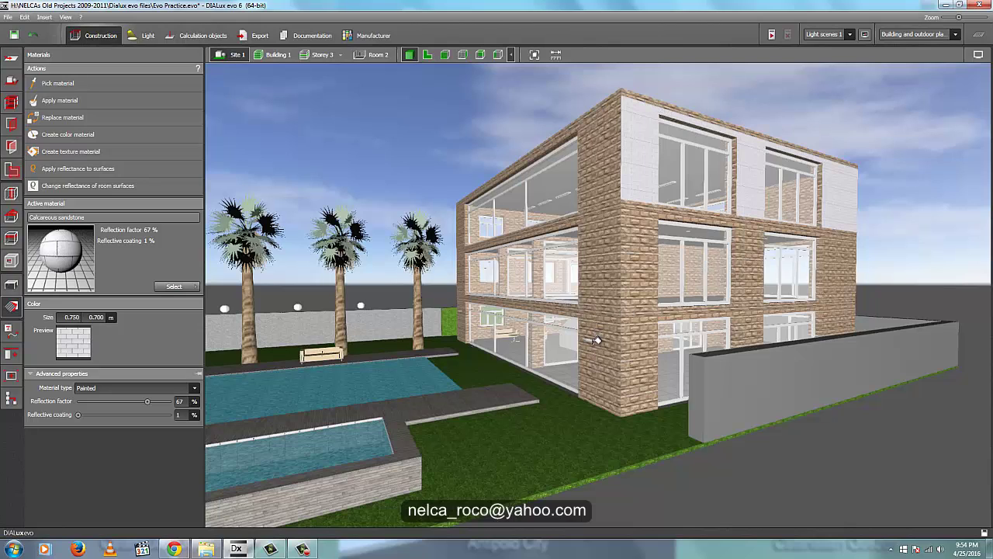
{"action": "left_click", "coordinate": [597, 340]}
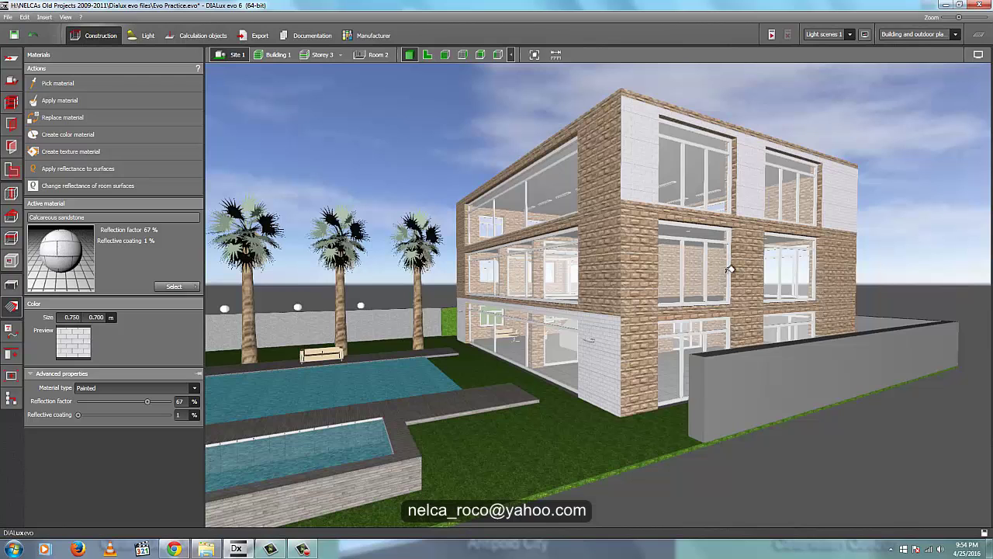
{"action": "scroll", "coordinate": [737, 264], "scroll_direction": "up", "scroll_amount": 3}
{"action": "scroll", "coordinate": [741, 267], "scroll_direction": "down", "scroll_amount": 3}
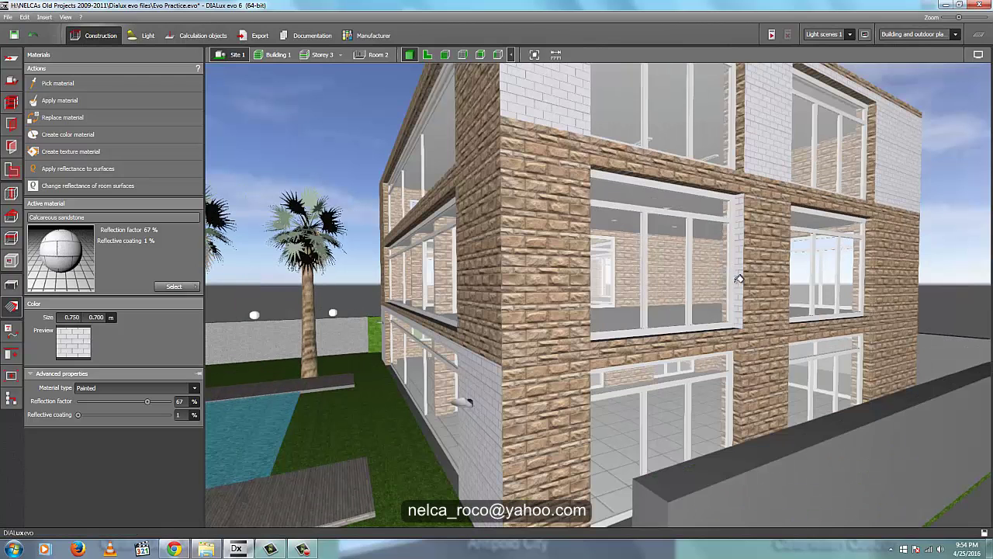
{"action": "scroll", "coordinate": [738, 283], "scroll_direction": "down", "scroll_amount": 4}
{"action": "scroll", "coordinate": [461, 219], "scroll_direction": "up", "scroll_amount": 3}
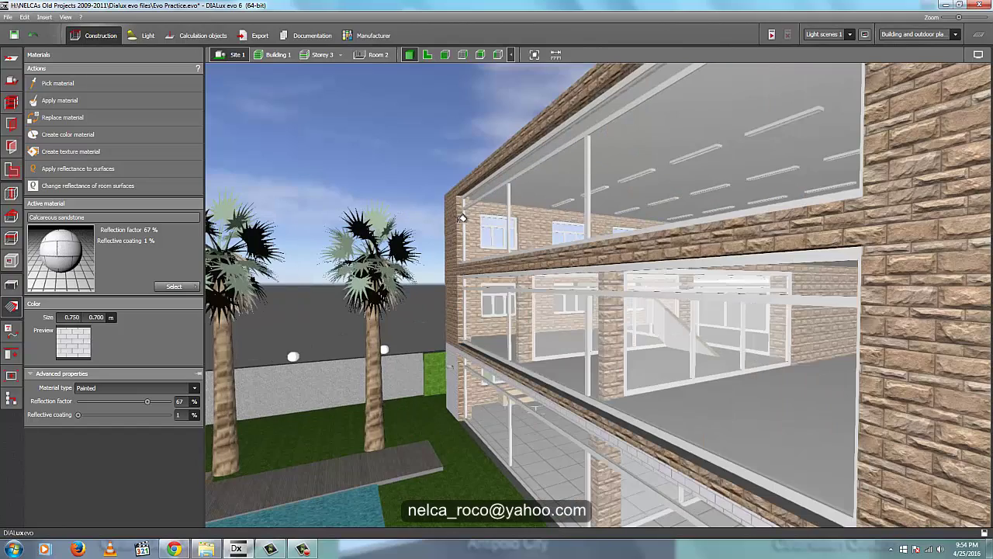
{"action": "scroll", "coordinate": [462, 221], "scroll_direction": "down", "scroll_amount": 4}
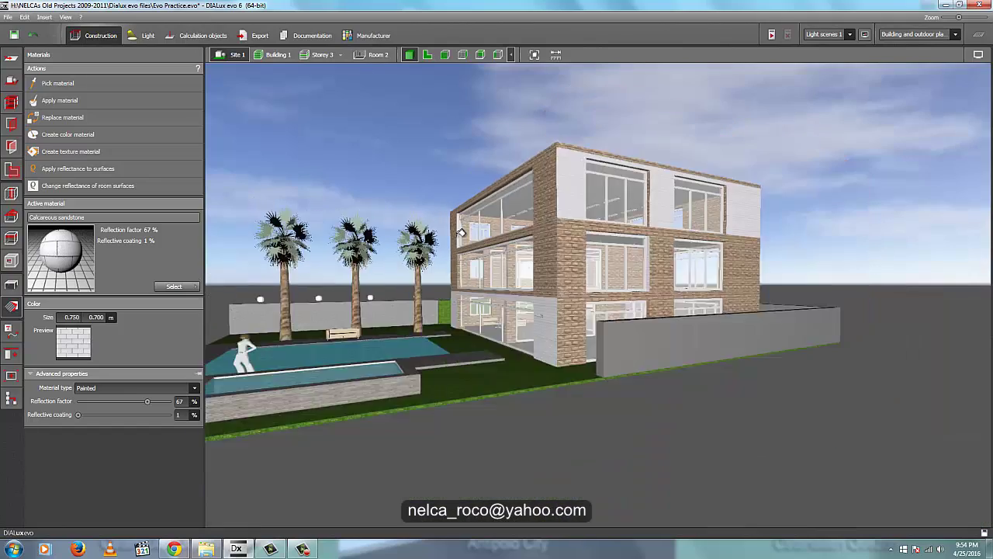
{"action": "scroll", "coordinate": [461, 232], "scroll_direction": "up", "scroll_amount": 1}
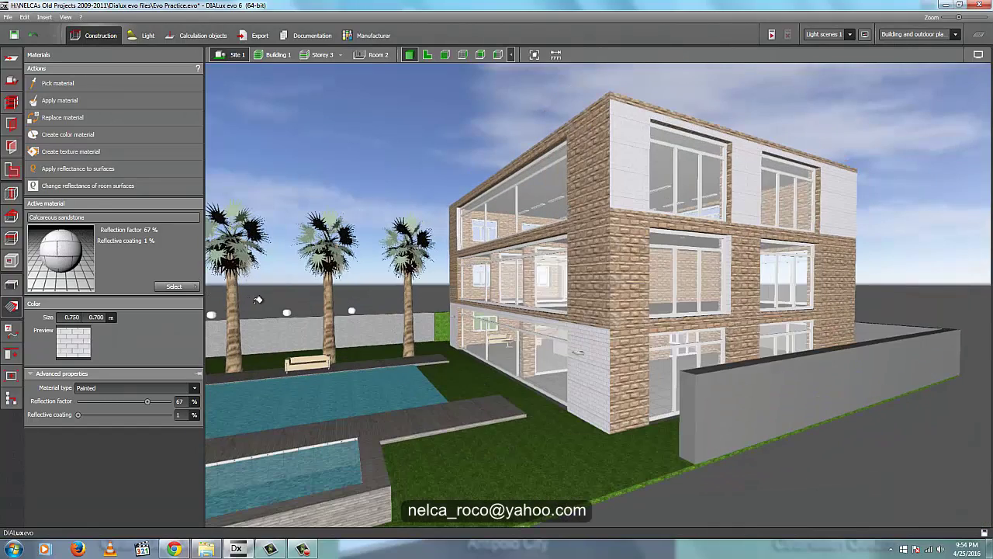
Try sandstone on the top floor's left facade, then undo it to keep the brick.
{"action": "left_click", "coordinate": [503, 204]}
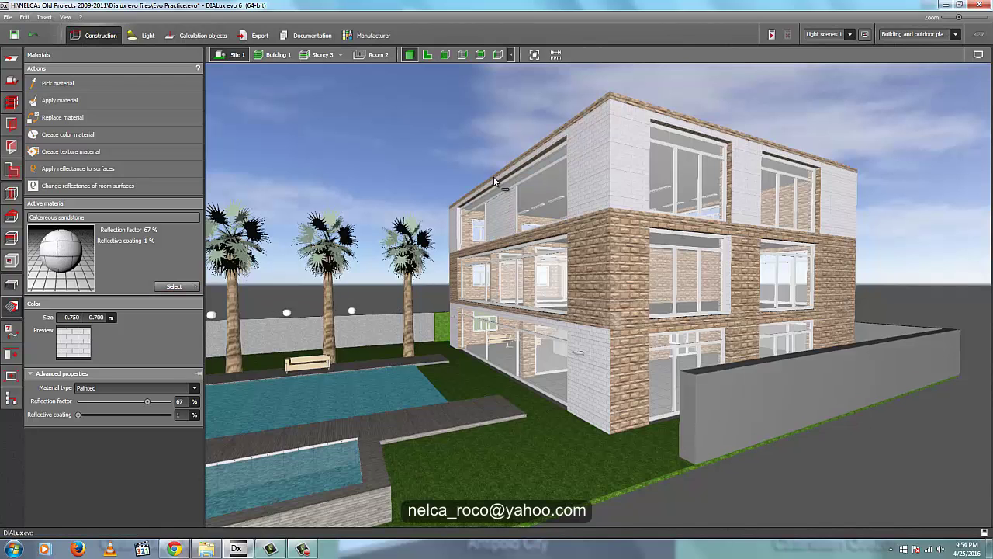
{"action": "key", "text": "ctrl+z"}
{"action": "right_click_drag", "start_coordinate": [457, 142], "coordinate": [592, 106]}
{"action": "scroll", "coordinate": [547, 148], "scroll_direction": "up", "scroll_amount": 3}
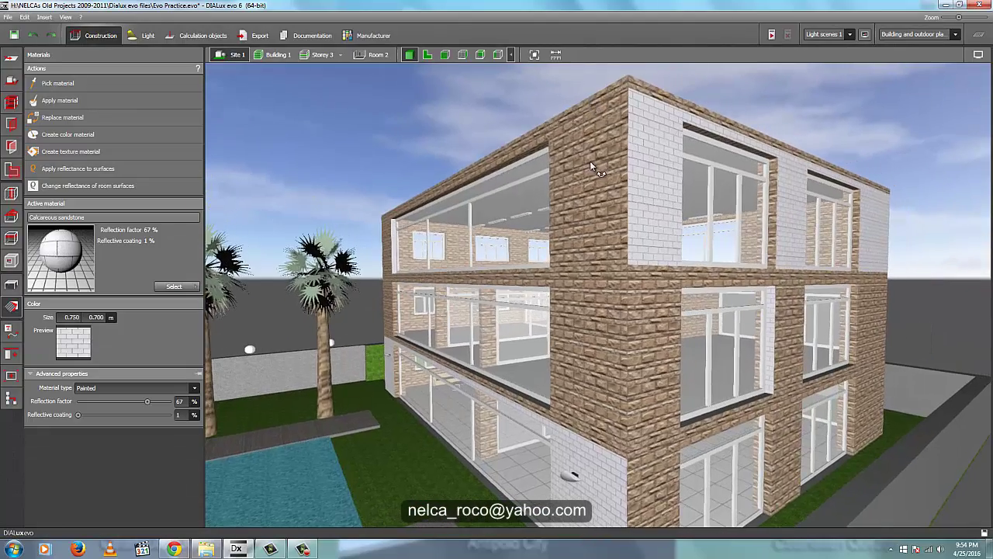
{"action": "right_click_drag", "start_coordinate": [590, 162], "coordinate": [587, 162]}
{"action": "mouse_move", "coordinate": [524, 224]}
{"action": "right_mouse_down"}
{"action": "mouse_move", "coordinate": [526, 215]}
{"action": "mouse_move", "coordinate": [544, 225]}
{"action": "right_mouse_up"}
Make Brick red3 active and paint the middle-floor wall panel and strips beside both windows.
{"action": "left_click", "coordinate": [174, 287]}
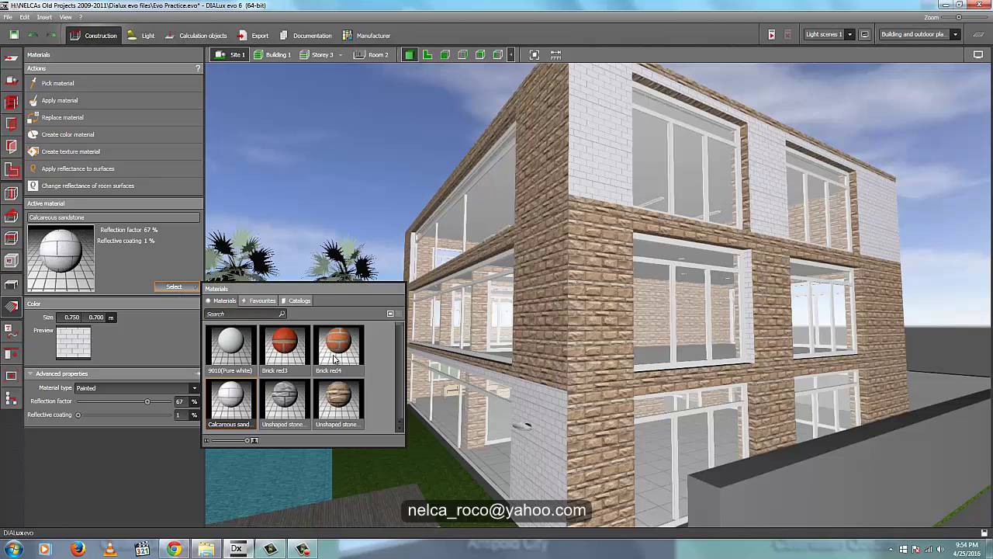
{"action": "left_click", "coordinate": [284, 345]}
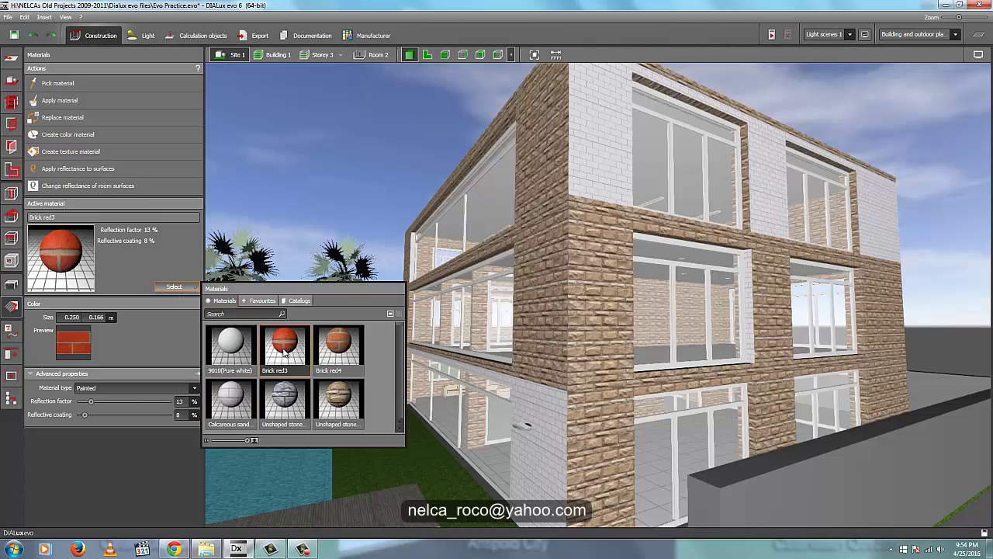
{"action": "left_click", "coordinate": [143, 428]}
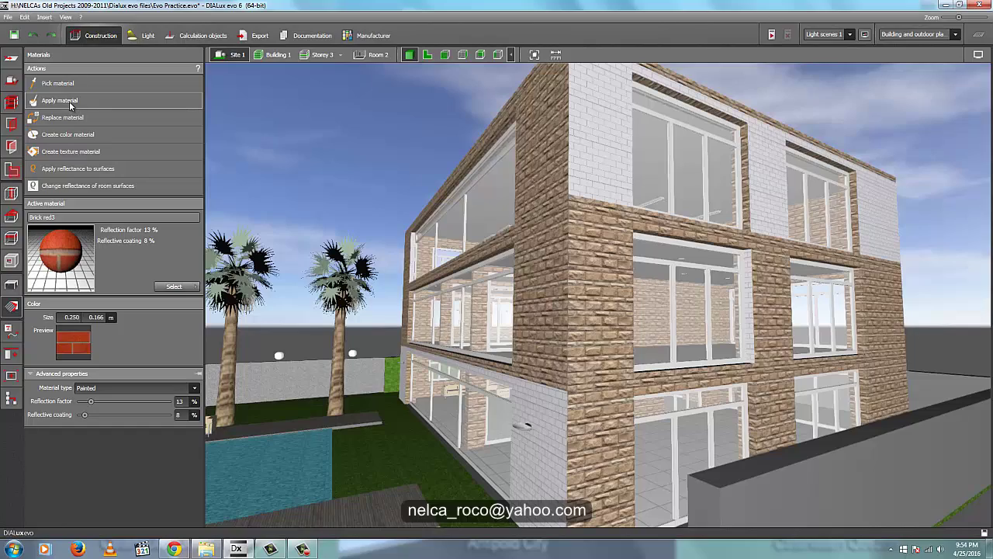
{"action": "left_click", "coordinate": [70, 104]}
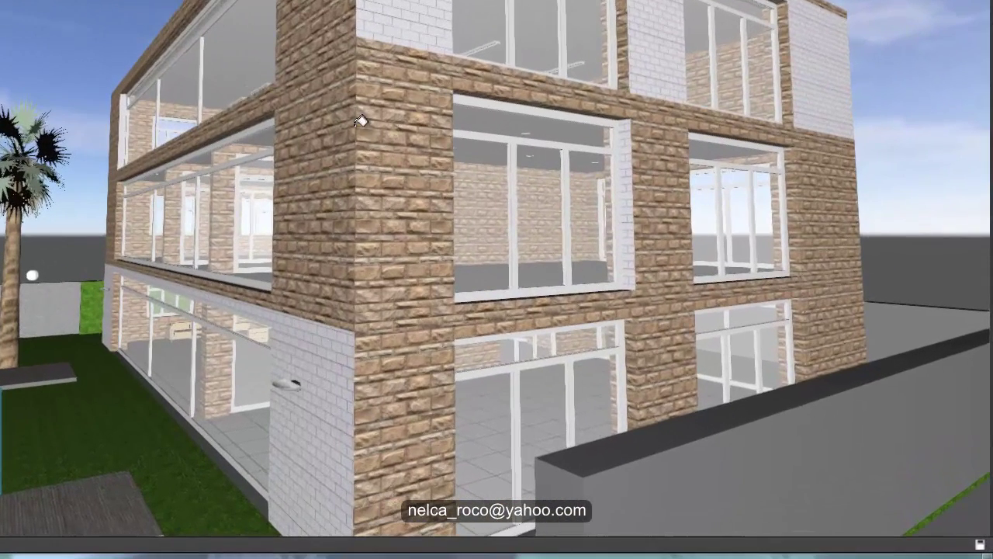
{"action": "left_click", "coordinate": [398, 134]}
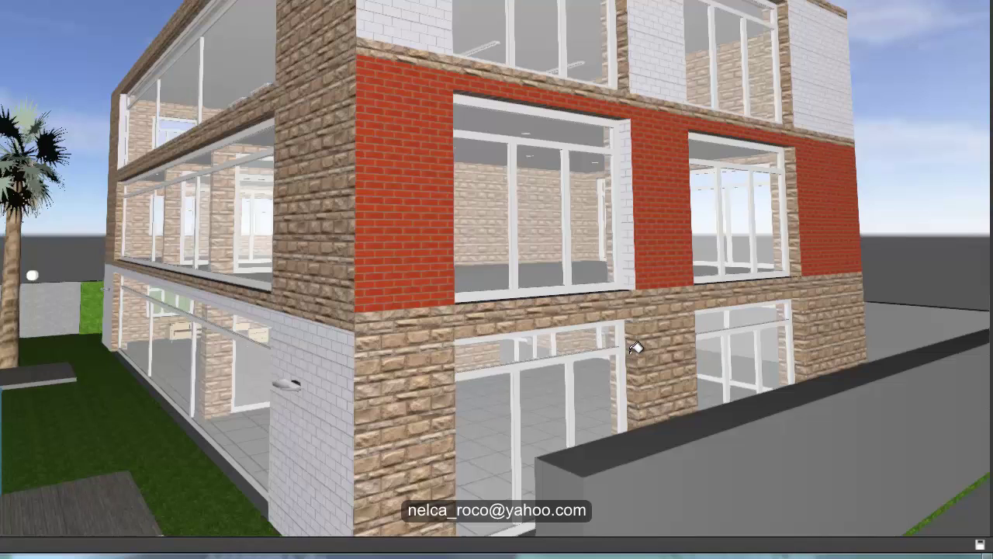
{"action": "left_click", "coordinate": [801, 211]}
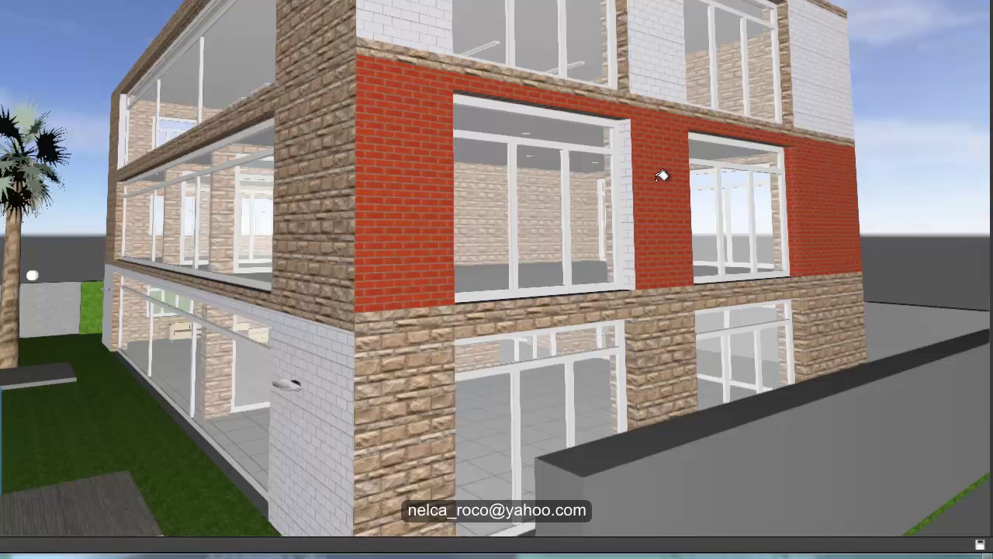
{"action": "left_click", "coordinate": [630, 177]}
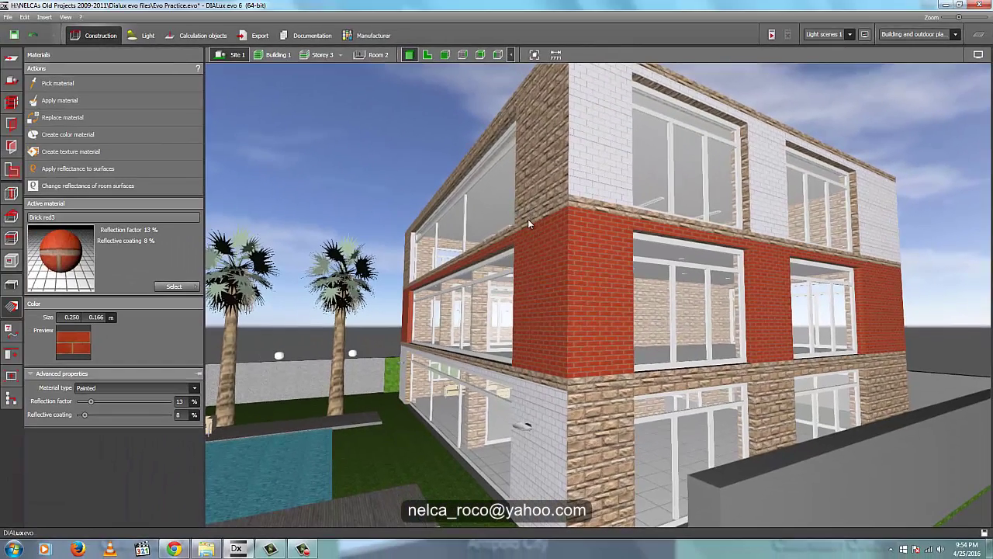
{"action": "left_click", "coordinate": [568, 245]}
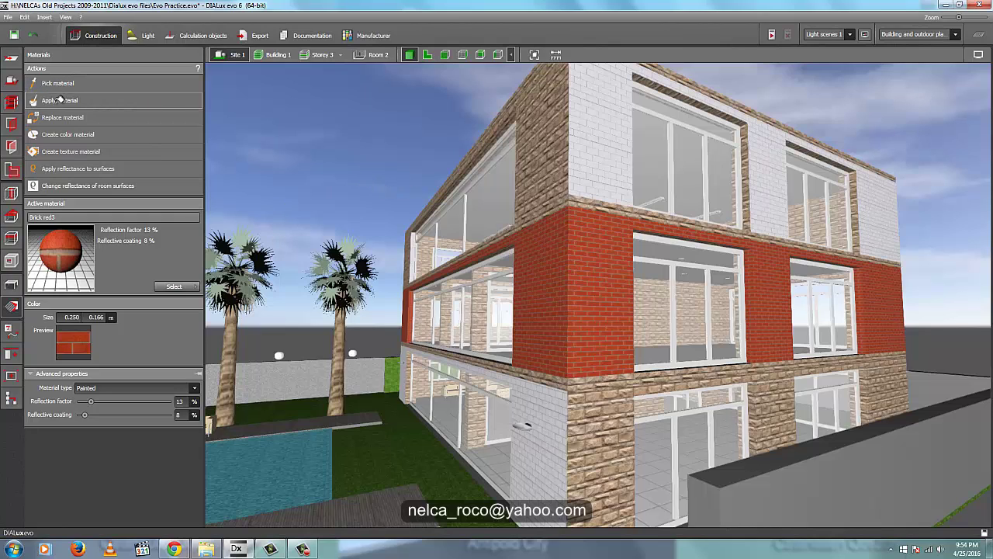
Paint the upper-left wall surface and the narrow wall pillar with Brick red3.
{"action": "left_click_drag", "start_coordinate": [69, 254], "coordinate": [572, 166]}
{"action": "left_click", "coordinate": [59, 97]}
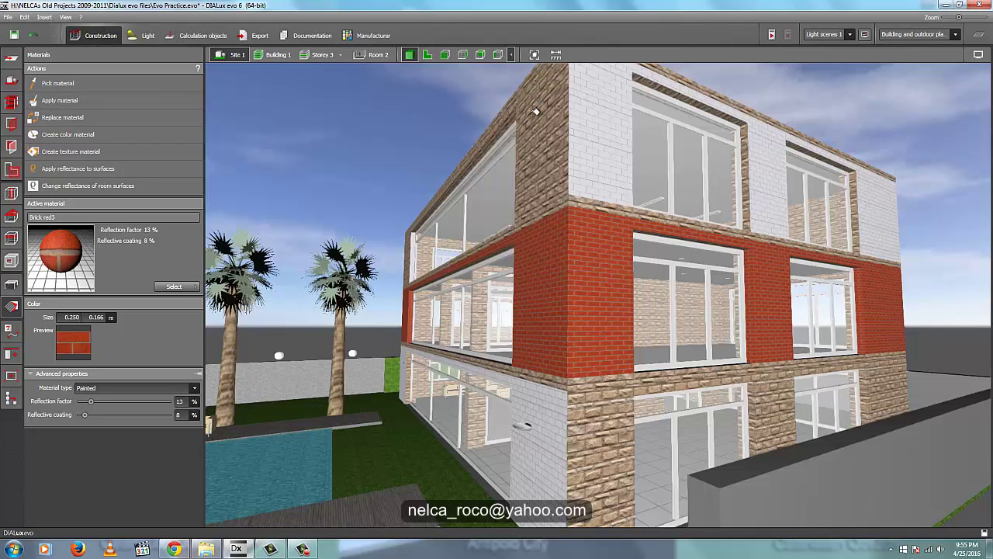
{"action": "left_click", "coordinate": [556, 120]}
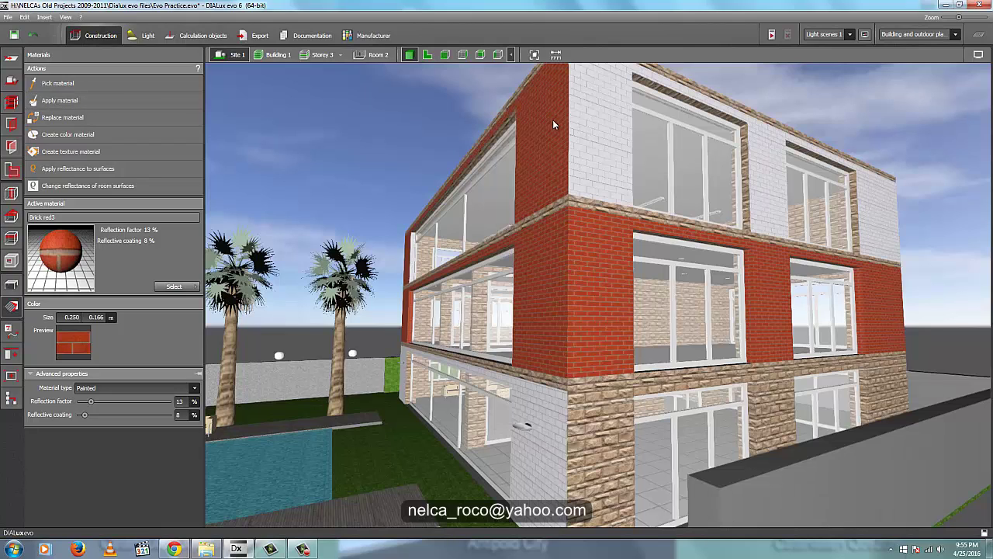
{"action": "left_click", "coordinate": [87, 100]}
{"action": "left_click", "coordinate": [750, 163]}
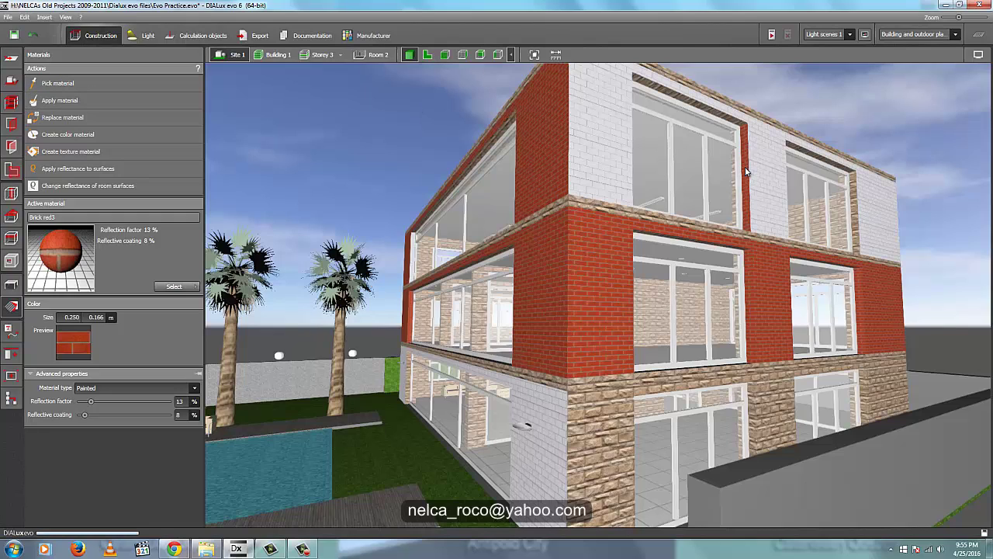
Paint the upper white-brick wall, ground-floor stone wall and both stone bands Brick red3.
{"action": "left_click", "coordinate": [51, 103]}
{"action": "left_click", "coordinate": [867, 206]}
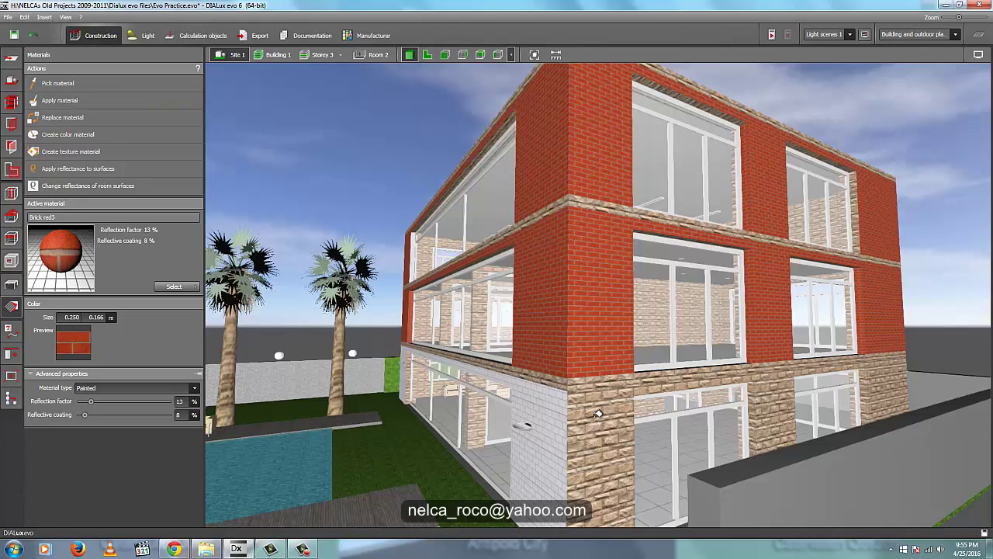
{"action": "left_click", "coordinate": [590, 415]}
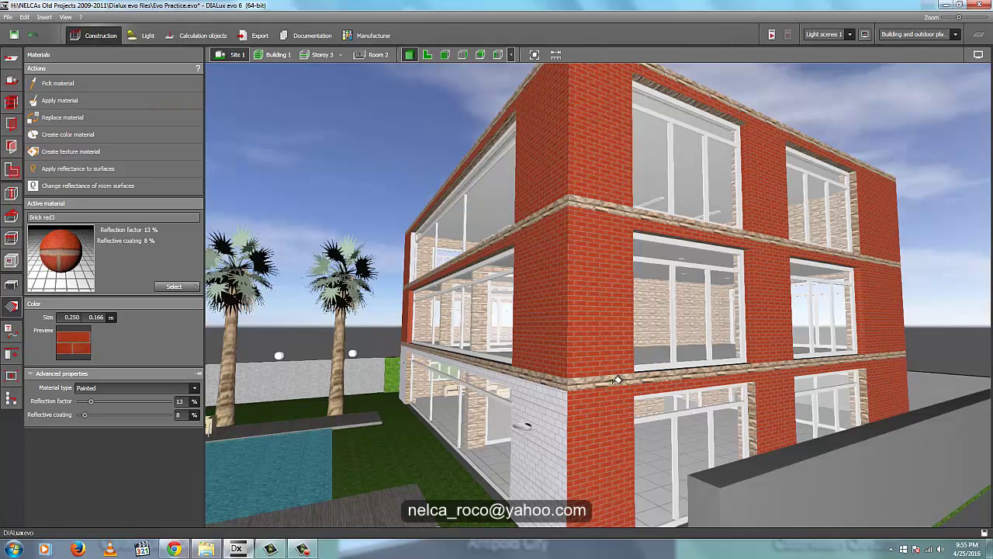
{"action": "left_click", "coordinate": [614, 379]}
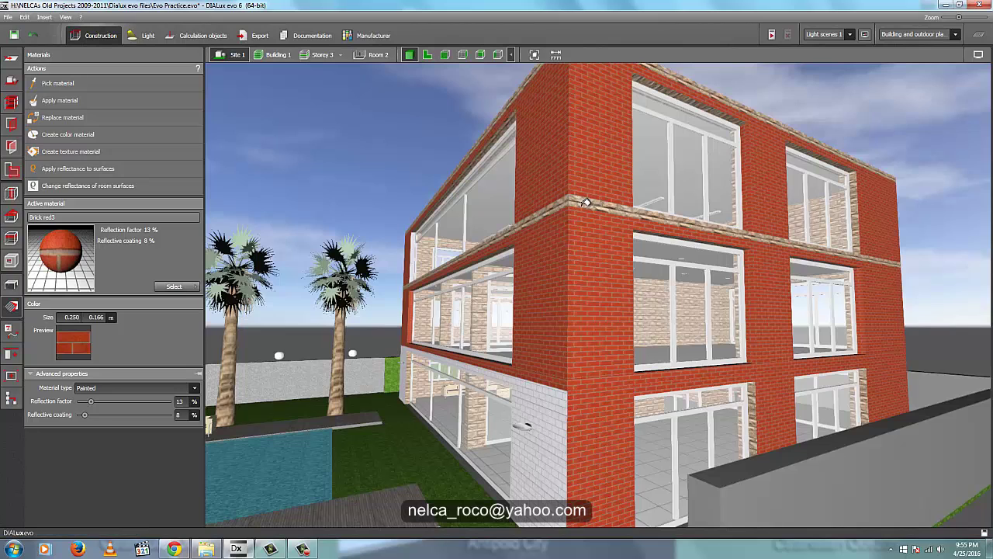
{"action": "left_click", "coordinate": [560, 202]}
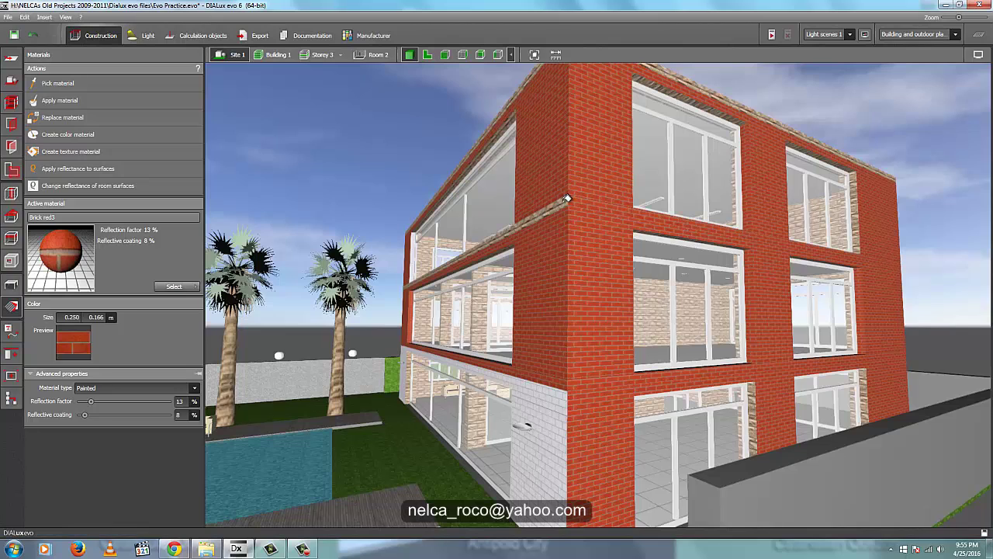
Show Room 2 of Storey 3 on its own, looking down into its interior.
{"action": "left_click", "coordinate": [376, 55]}
{"action": "left_click_drag", "start_coordinate": [424, 158], "coordinate": [338, 66]}
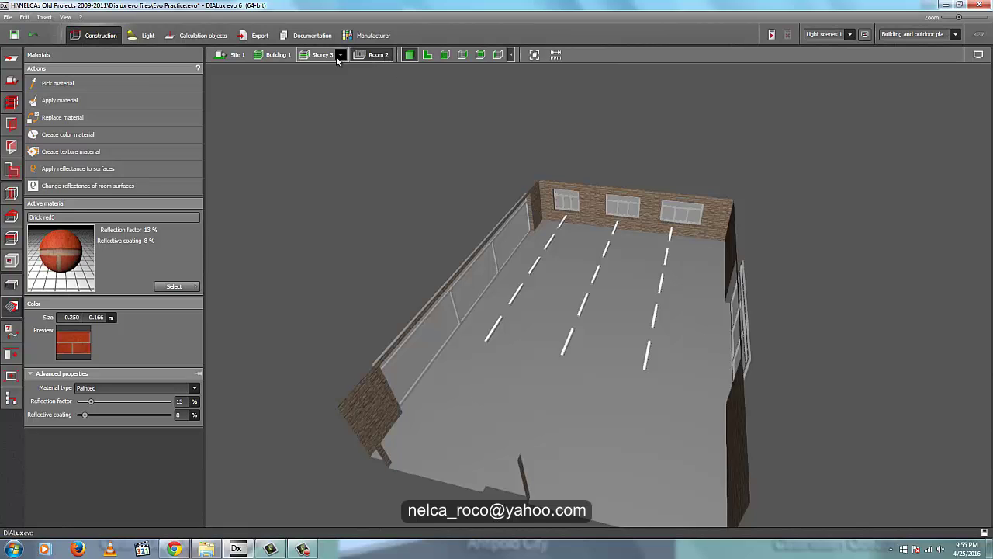
{"action": "left_click", "coordinate": [339, 55]}
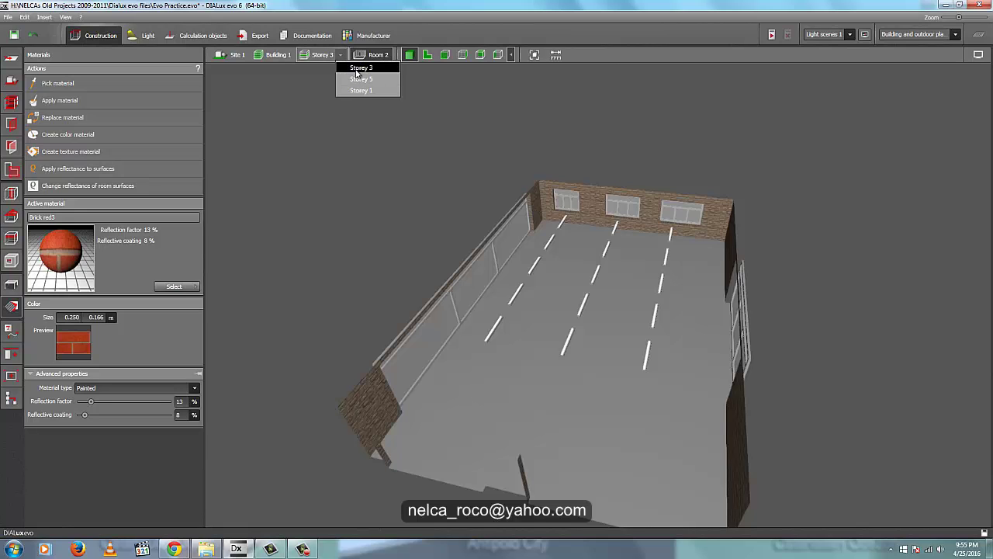
{"action": "left_click", "coordinate": [357, 69]}
{"action": "left_click", "coordinate": [388, 55]}
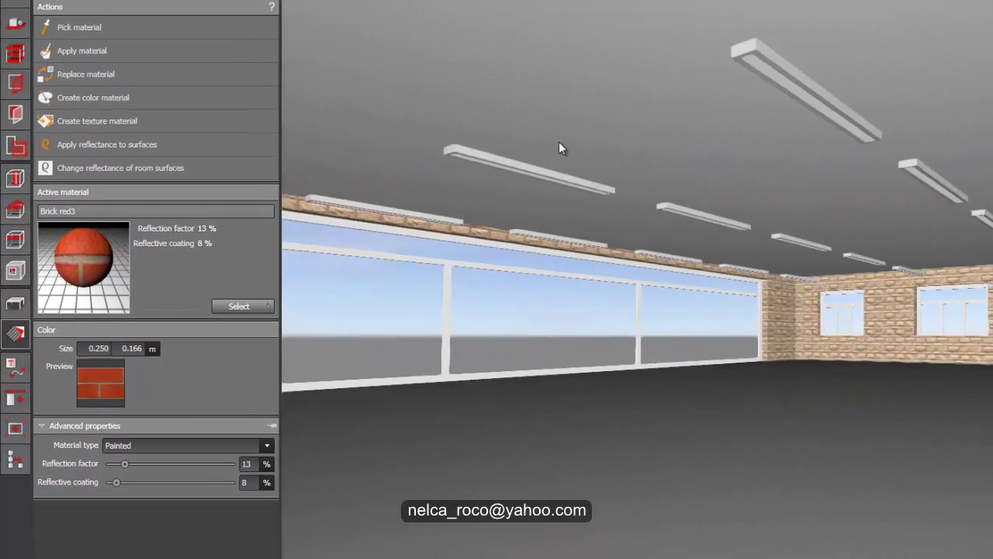
Apply 9010 Pure white in Room 2, undo it on the side wall, then activate Unshaped stone wall1.
{"action": "left_click", "coordinate": [237, 307]}
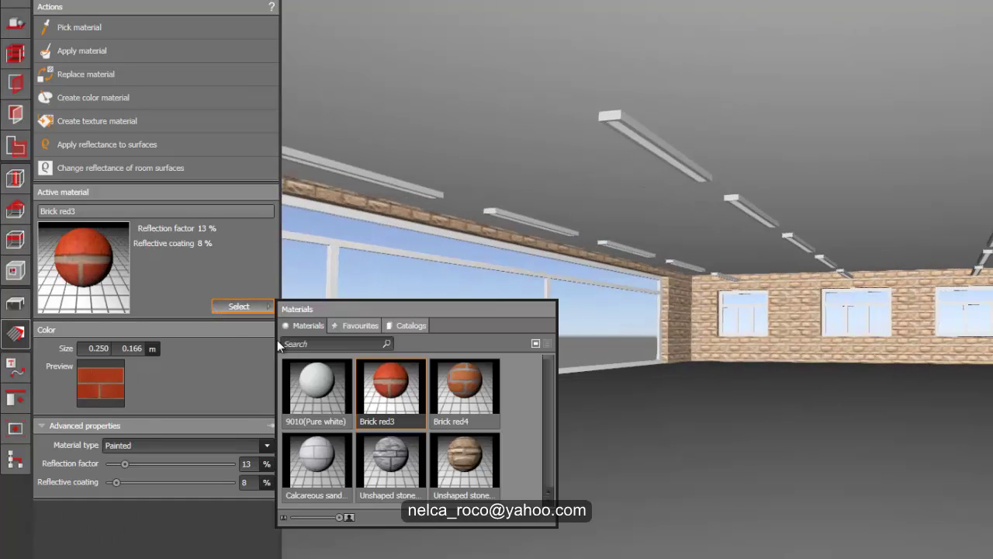
{"action": "left_click", "coordinate": [318, 384]}
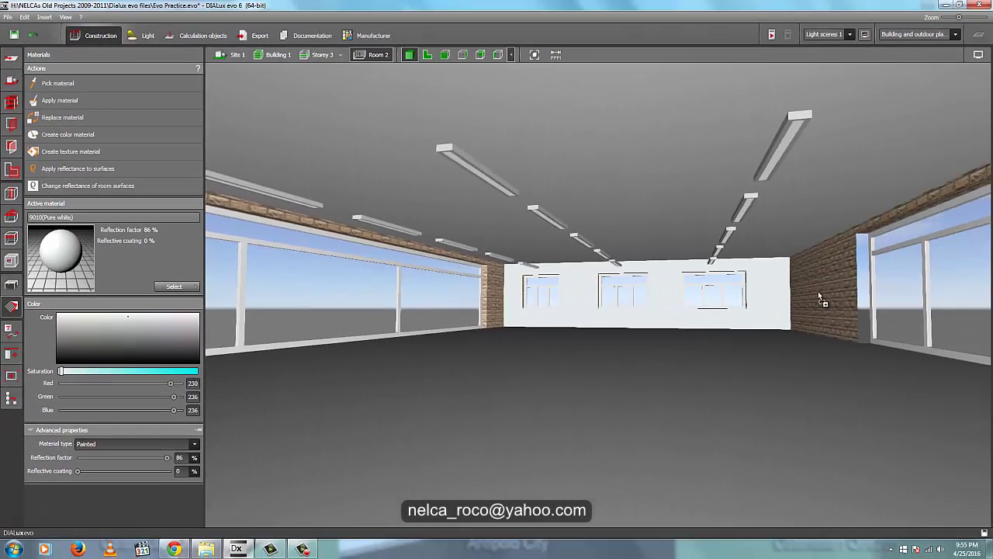
{"action": "left_click", "coordinate": [818, 292]}
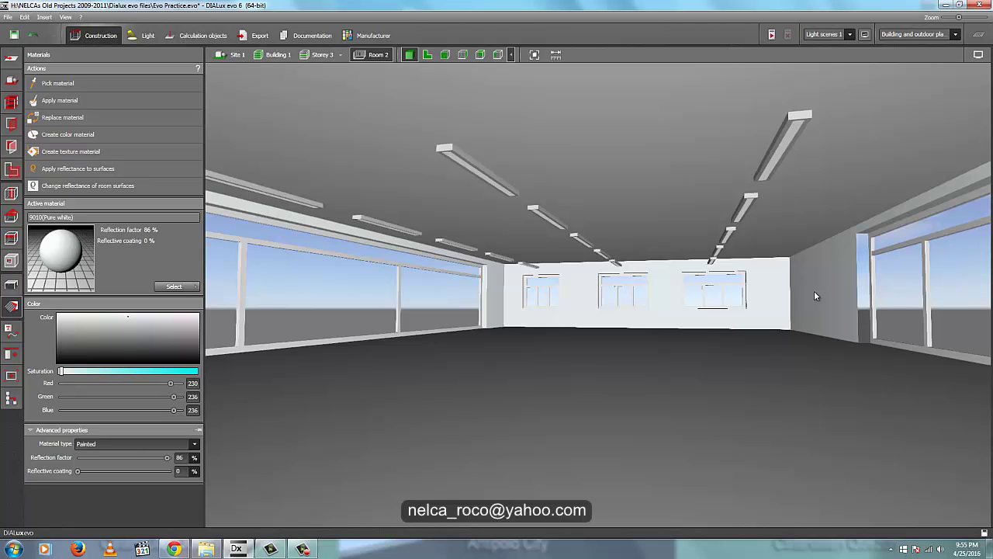
{"action": "key", "text": "ctrl+z"}
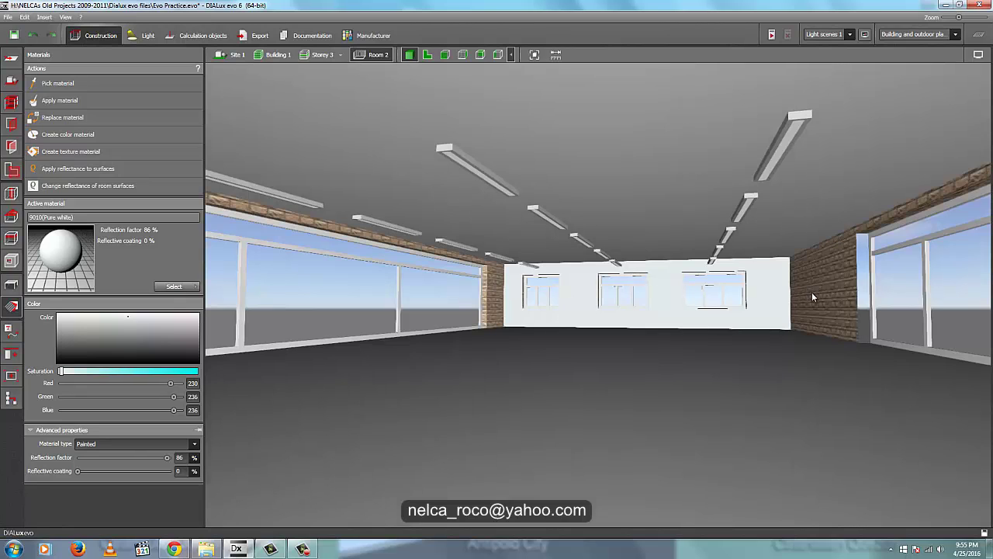
{"action": "left_click", "coordinate": [174, 287]}
{"action": "left_click", "coordinate": [284, 398]}
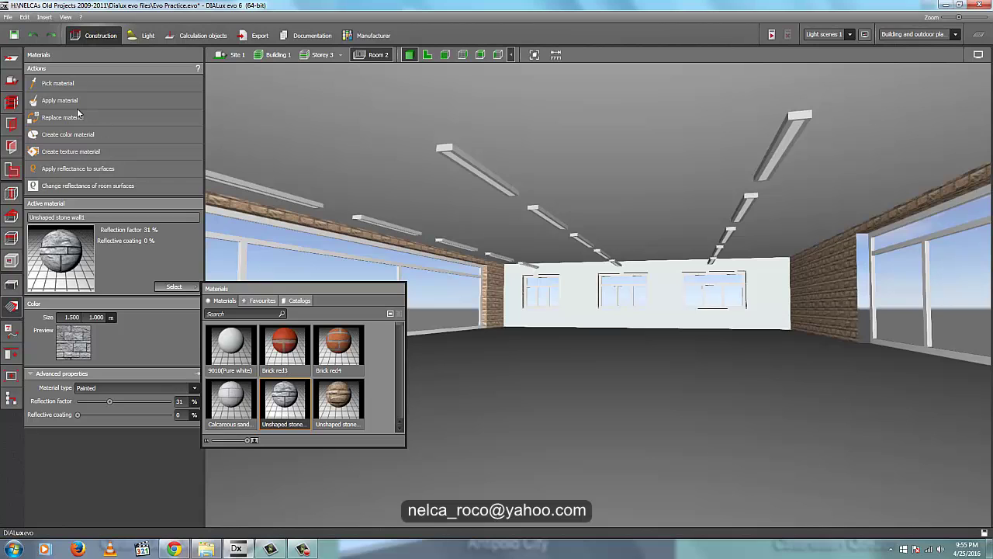